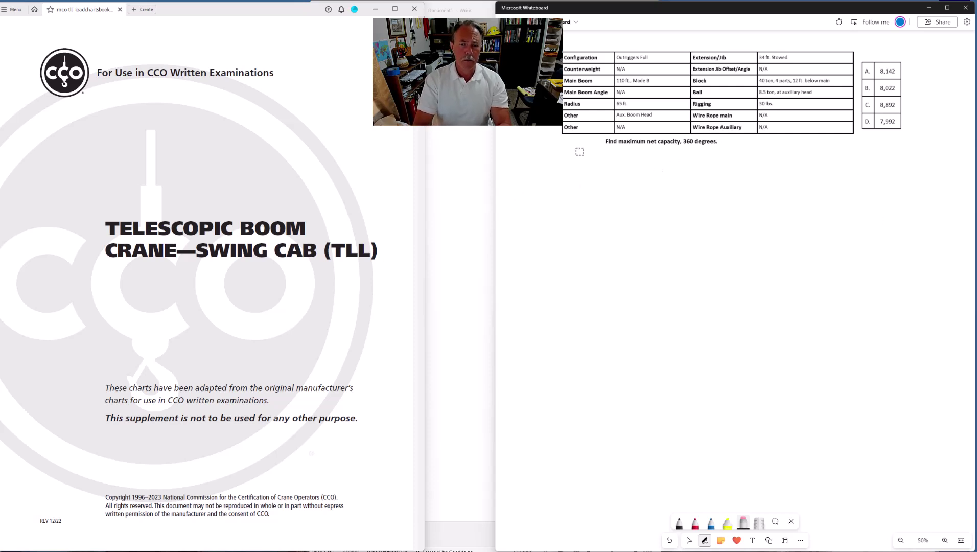
Step: In black ink, handwrite the formula NC = GC – Deductions
{"action": "left_click", "coordinate": [679, 522]}
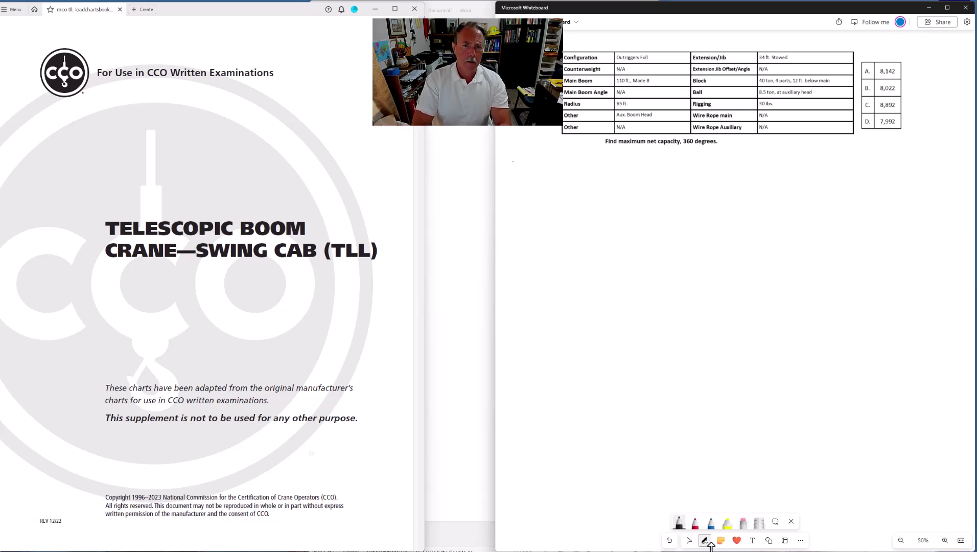
{"action": "mouse_move", "coordinate": [513, 162]}
{"action": "left_mouse_down"}
{"action": "mouse_move", "coordinate": [513, 175]}
{"action": "mouse_move", "coordinate": [528, 160]}
{"action": "mouse_move", "coordinate": [550, 174]}
{"action": "mouse_move", "coordinate": [574, 165]}
{"action": "left_mouse_up"}
{"action": "left_click_drag", "start_coordinate": [568, 172], "coordinate": [721, 169]}
{"action": "left_click_drag", "start_coordinate": [725, 157], "coordinate": [725, 169]}
{"action": "left_click_drag", "start_coordinate": [717, 166], "coordinate": [763, 163]}
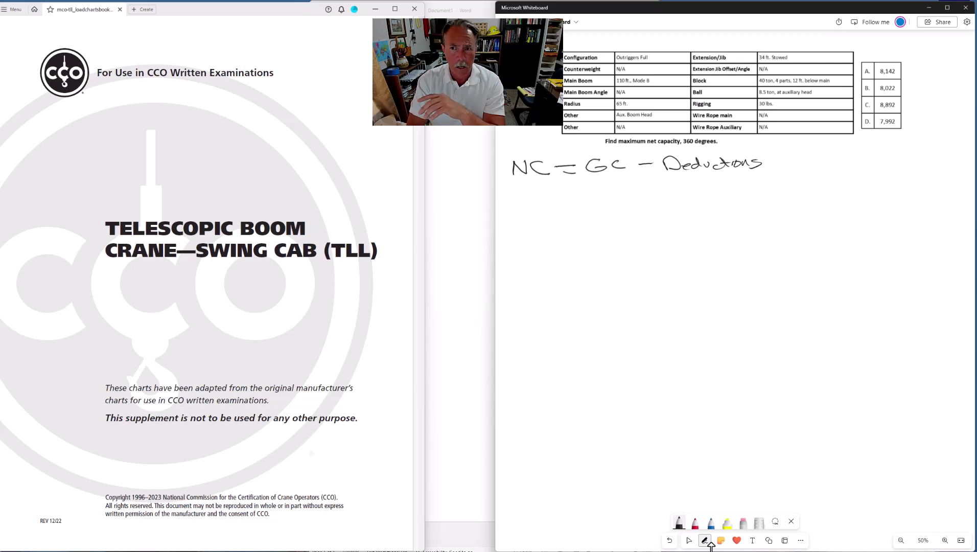
Step: Write Chart: and Line: labels beside the formula and underline Outriggers Full in the table
{"action": "mouse_move", "coordinate": [809, 147]}
{"action": "left_mouse_down"}
{"action": "mouse_move", "coordinate": [809, 158]}
{"action": "mouse_move", "coordinate": [846, 151]}
{"action": "left_mouse_up"}
{"action": "mouse_move", "coordinate": [848, 147]}
{"action": "left_mouse_down"}
{"action": "mouse_move", "coordinate": [850, 159]}
{"action": "mouse_move", "coordinate": [856, 151]}
{"action": "left_mouse_up"}
{"action": "left_click_drag", "start_coordinate": [805, 171], "coordinate": [811, 183]}
{"action": "left_click_drag", "start_coordinate": [811, 177], "coordinate": [844, 183]}
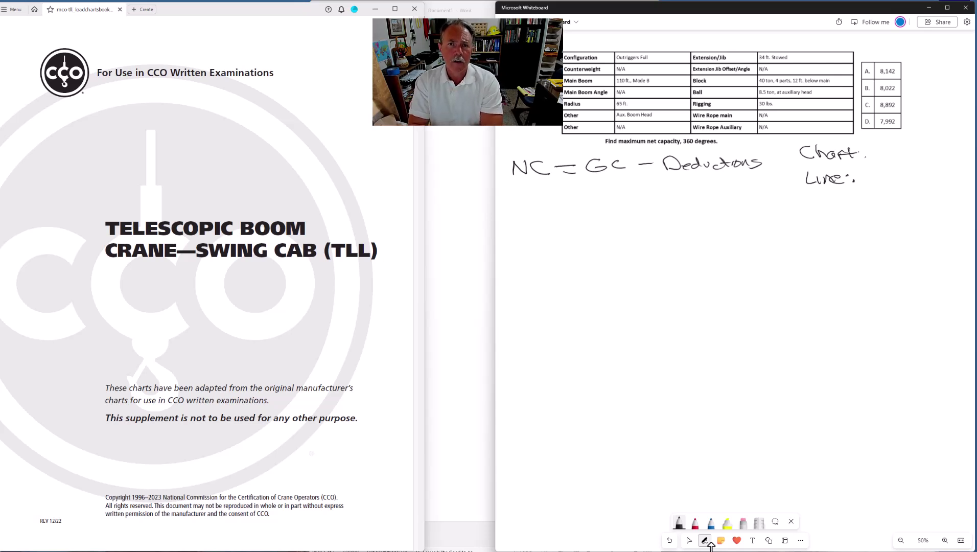
{"action": "left_click_drag", "start_coordinate": [622, 61], "coordinate": [659, 60]}
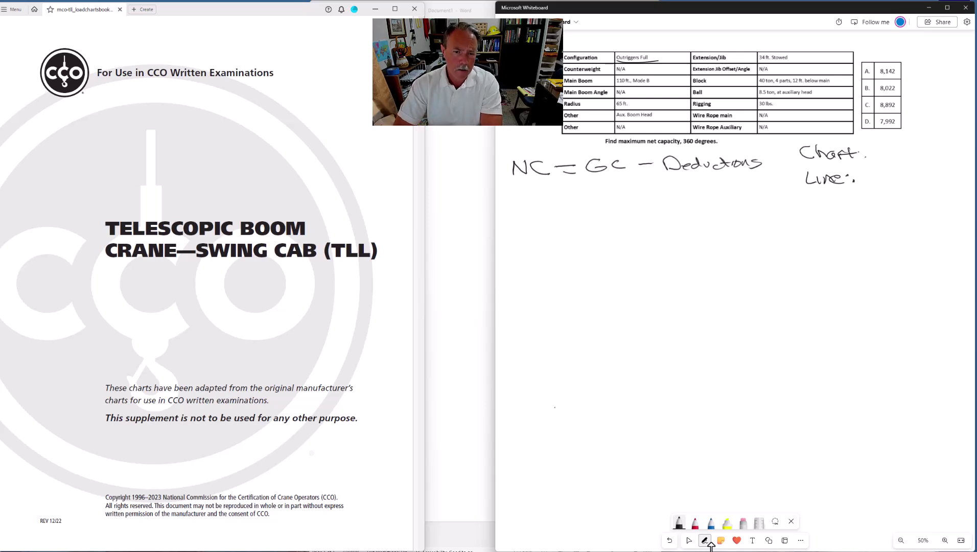
{"action": "left_click_drag", "start_coordinate": [555, 408], "coordinate": [792, 202]}
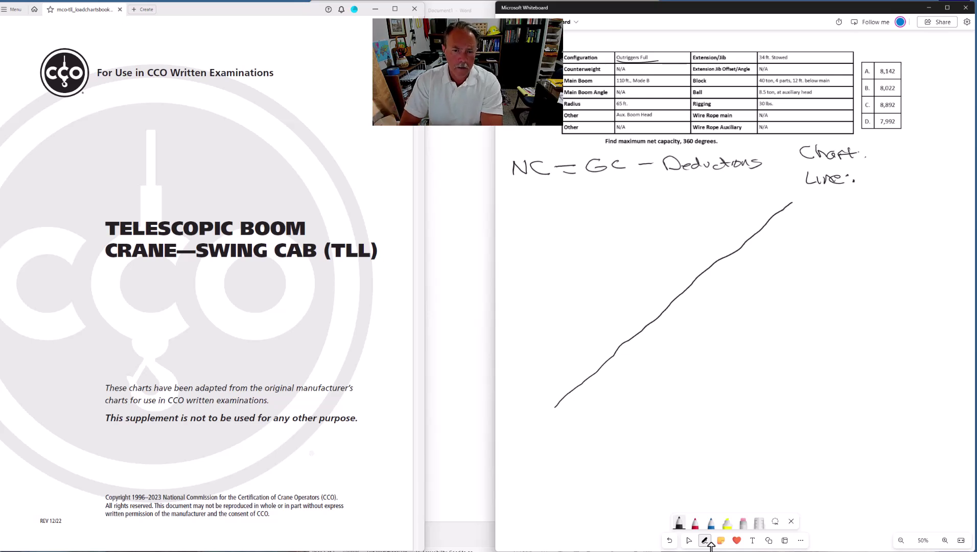
{"action": "left_click_drag", "start_coordinate": [555, 407], "coordinate": [829, 410]}
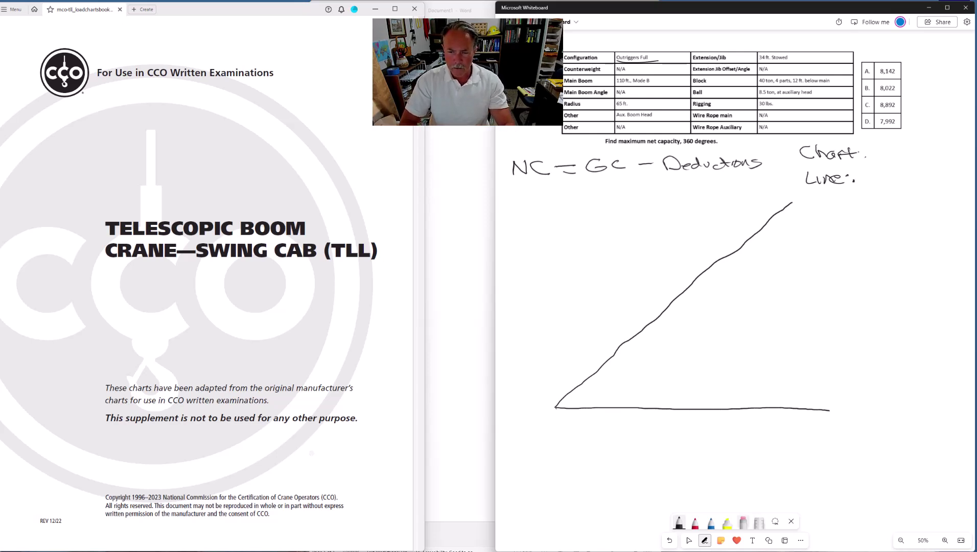
{"action": "left_click", "coordinate": [743, 521]}
{"action": "mouse_move", "coordinate": [787, 205]}
{"action": "left_mouse_down"}
{"action": "mouse_move", "coordinate": [777, 212]}
{"action": "mouse_move", "coordinate": [796, 201]}
{"action": "mouse_move", "coordinate": [628, 327]}
{"action": "mouse_move", "coordinate": [580, 394]}
{"action": "mouse_move", "coordinate": [698, 409]}
{"action": "mouse_move", "coordinate": [712, 427]}
{"action": "left_mouse_up"}
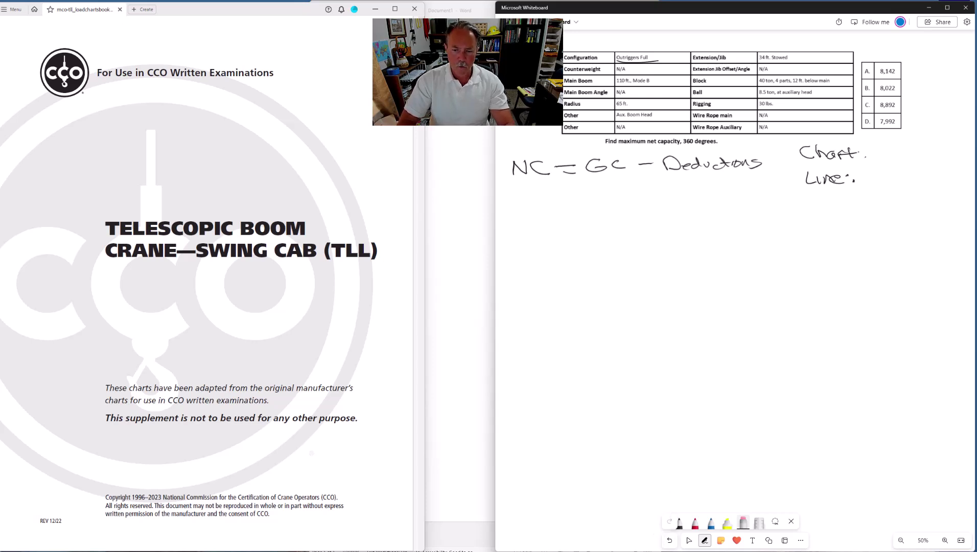
{"action": "left_click", "coordinate": [679, 521]}
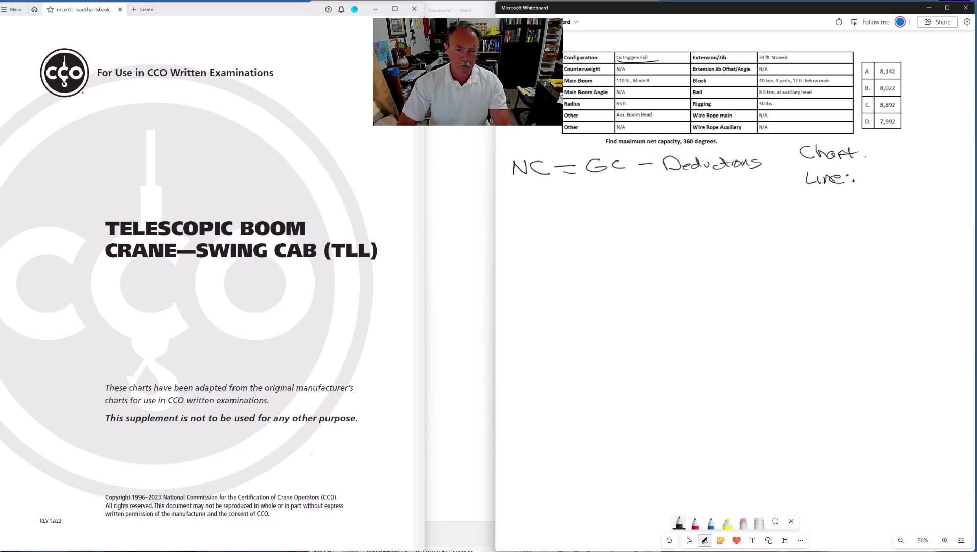
Step: Draw the baseline and rising boom, labeled 110' B with a 65' radius
{"action": "left_click_drag", "start_coordinate": [529, 474], "coordinate": [850, 472]}
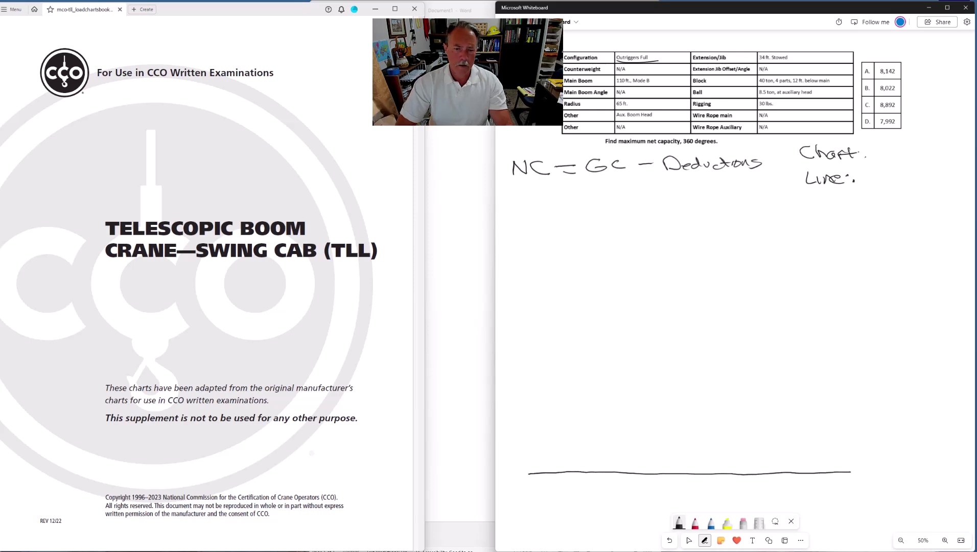
{"action": "mouse_move", "coordinate": [529, 472]}
{"action": "left_mouse_down"}
{"action": "mouse_move", "coordinate": [615, 408]}
{"action": "mouse_move", "coordinate": [669, 344]}
{"action": "mouse_move", "coordinate": [792, 238]}
{"action": "left_mouse_up"}
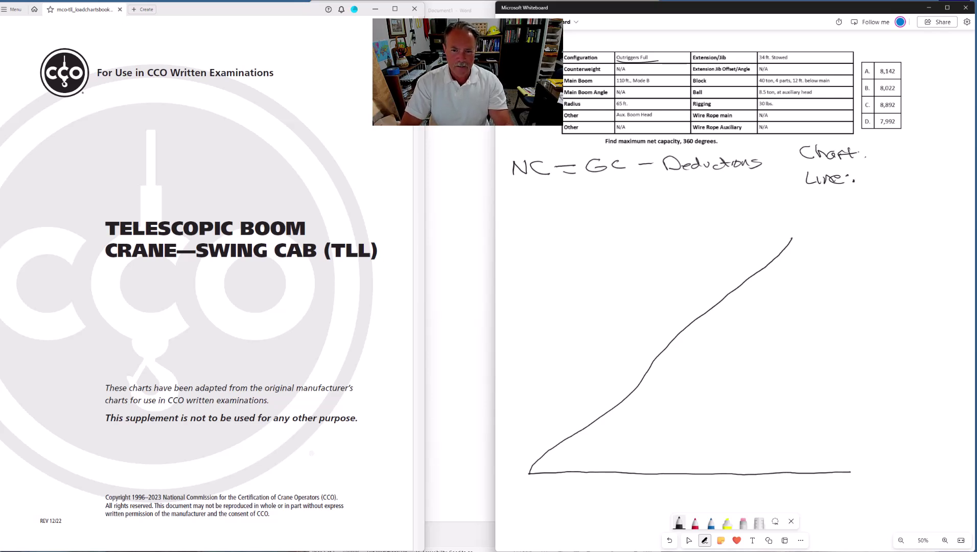
{"action": "mouse_move", "coordinate": [649, 341]}
{"action": "left_mouse_down"}
{"action": "mouse_move", "coordinate": [646, 350]}
{"action": "mouse_move", "coordinate": [659, 336]}
{"action": "left_mouse_up"}
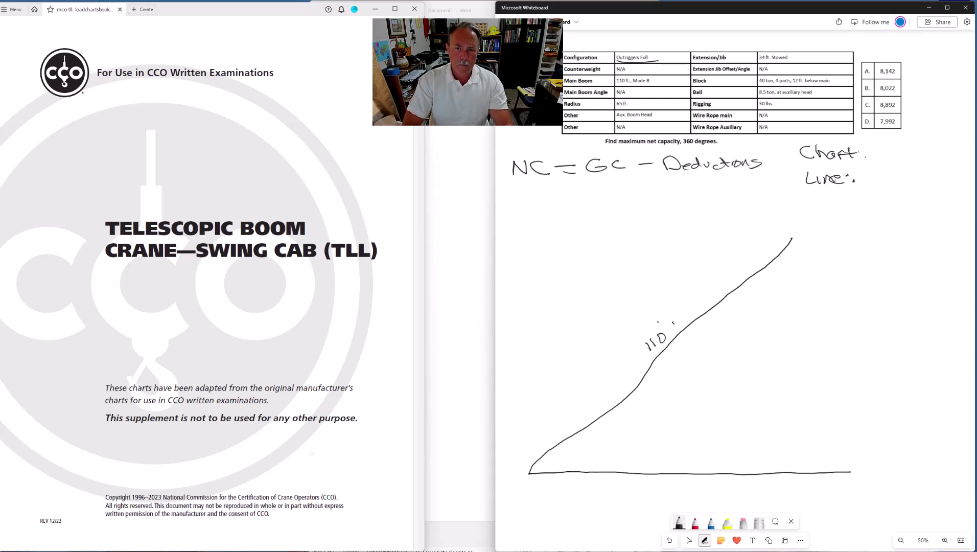
{"action": "left_click_drag", "start_coordinate": [671, 317], "coordinate": [675, 327]}
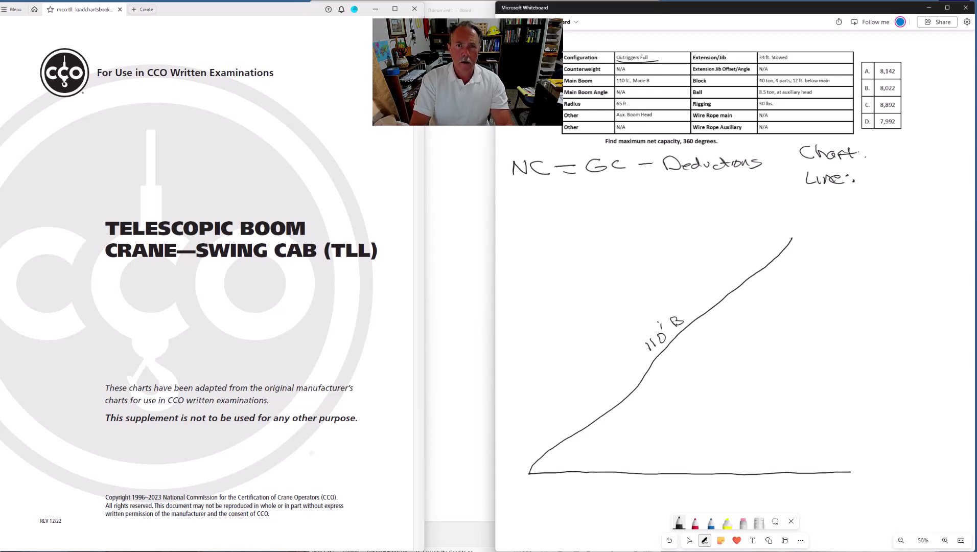
{"action": "left_click_drag", "start_coordinate": [669, 482], "coordinate": [677, 494]}
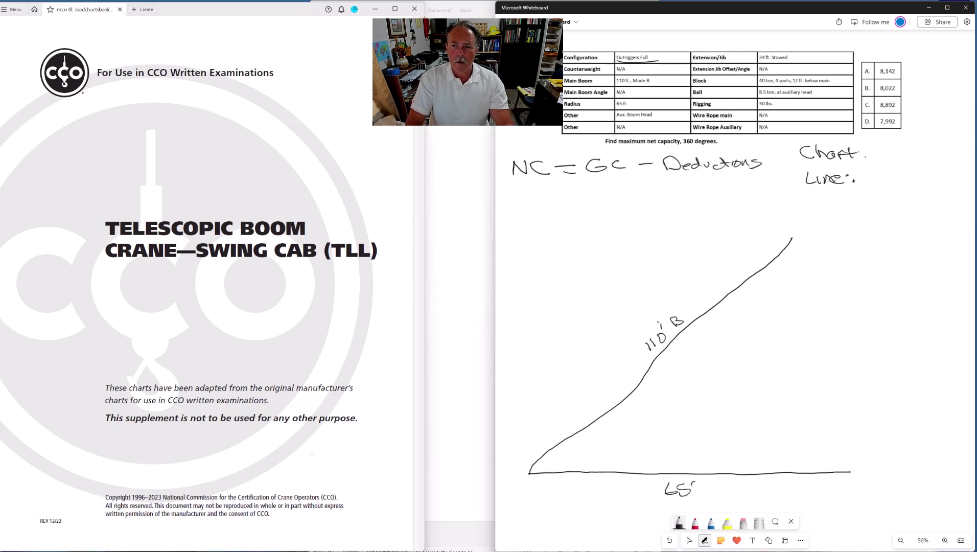
Step: Box the boom tip as Aux Head and draw the stowed jib along the boom
{"action": "mouse_move", "coordinate": [792, 251]}
{"action": "left_mouse_down"}
{"action": "mouse_move", "coordinate": [792, 237]}
{"action": "mouse_move", "coordinate": [815, 238]}
{"action": "mouse_move", "coordinate": [814, 250]}
{"action": "mouse_move", "coordinate": [791, 251]}
{"action": "mouse_move", "coordinate": [891, 240]}
{"action": "left_mouse_up"}
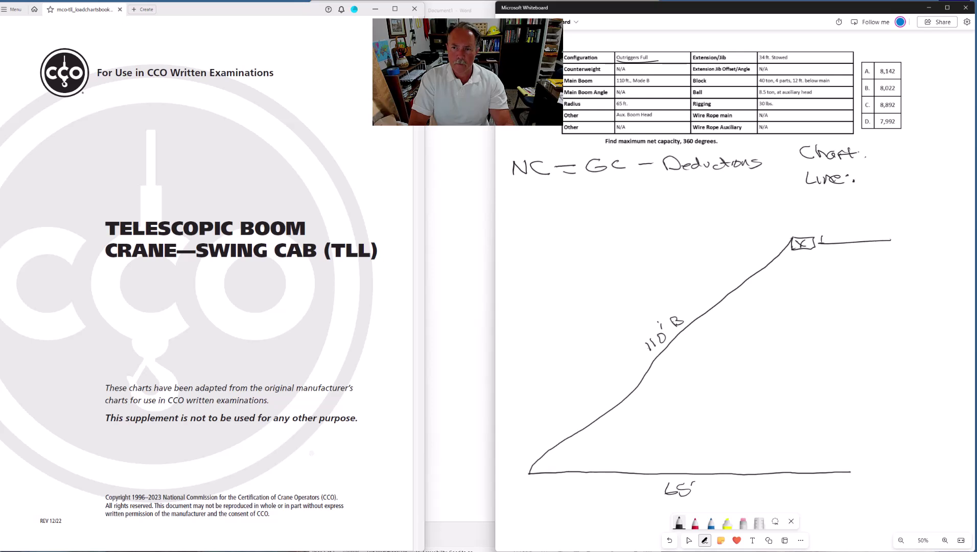
{"action": "left_click_drag", "start_coordinate": [823, 234], "coordinate": [830, 243]}
{"action": "left_click_drag", "start_coordinate": [820, 239], "coordinate": [865, 235]}
{"action": "left_click_drag", "start_coordinate": [864, 238], "coordinate": [877, 240]}
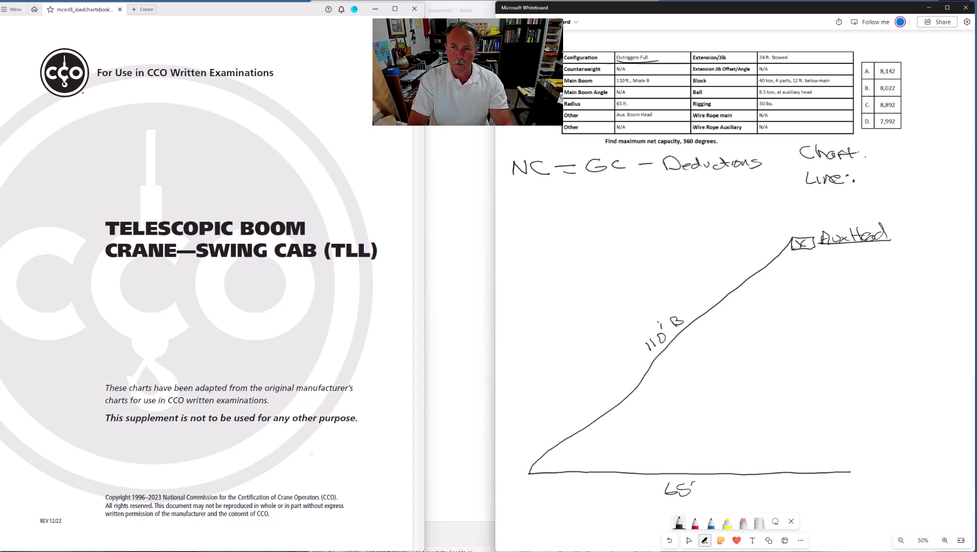
{"action": "mouse_move", "coordinate": [755, 264]}
{"action": "left_mouse_down"}
{"action": "mouse_move", "coordinate": [766, 280]}
{"action": "mouse_move", "coordinate": [709, 309]}
{"action": "left_mouse_up"}
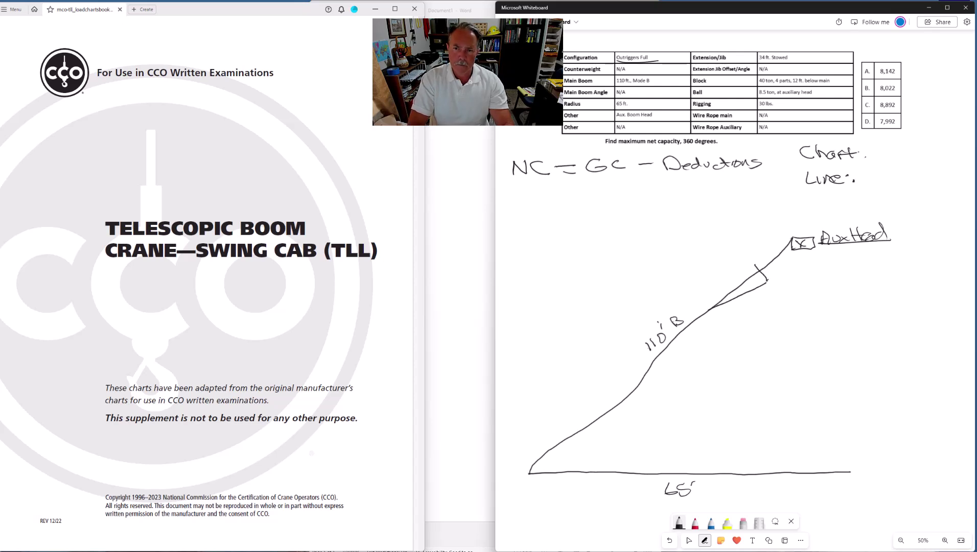
{"action": "left_click_drag", "start_coordinate": [755, 265], "coordinate": [712, 309]}
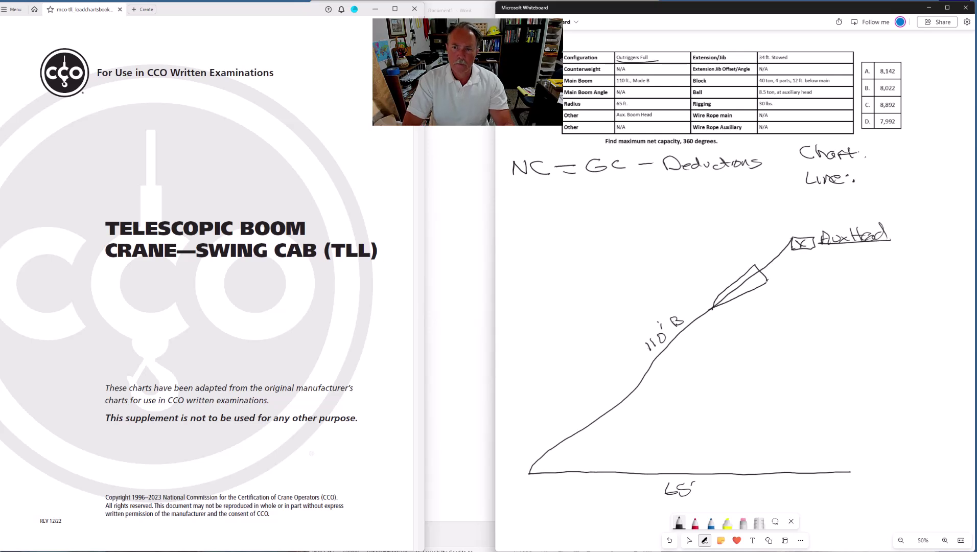
{"action": "mouse_move", "coordinate": [752, 266]}
{"action": "left_mouse_down"}
{"action": "mouse_move", "coordinate": [749, 212]}
{"action": "mouse_move", "coordinate": [891, 213]}
{"action": "left_mouse_up"}
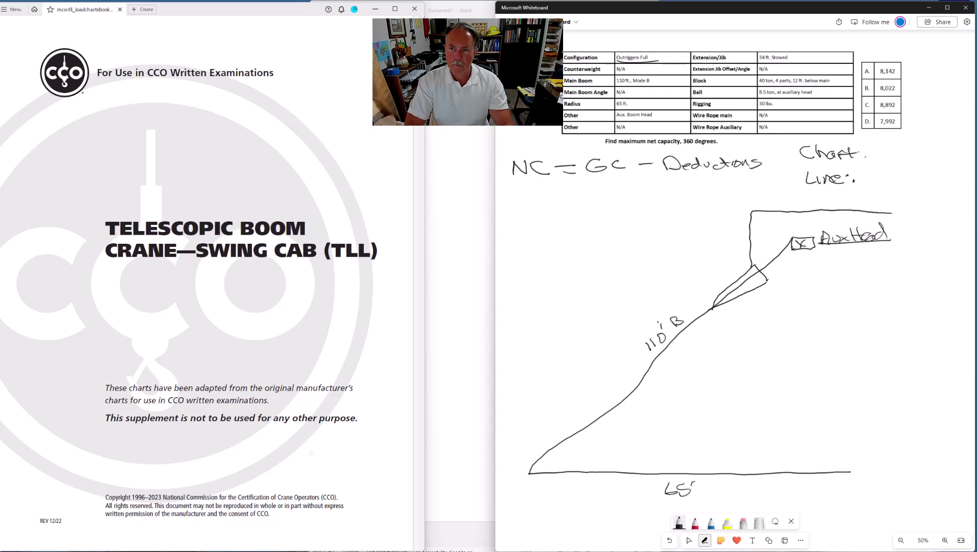
Step: Label the jib 34' and draw the hoist line from the aux head marked 4X
{"action": "mouse_move", "coordinate": [772, 197]}
{"action": "left_mouse_down"}
{"action": "mouse_move", "coordinate": [782, 202]}
{"action": "mouse_move", "coordinate": [772, 208]}
{"action": "mouse_move", "coordinate": [792, 203]}
{"action": "left_mouse_up"}
{"action": "mouse_move", "coordinate": [790, 199]}
{"action": "left_mouse_down"}
{"action": "mouse_move", "coordinate": [790, 208]}
{"action": "mouse_move", "coordinate": [794, 199]}
{"action": "left_mouse_up"}
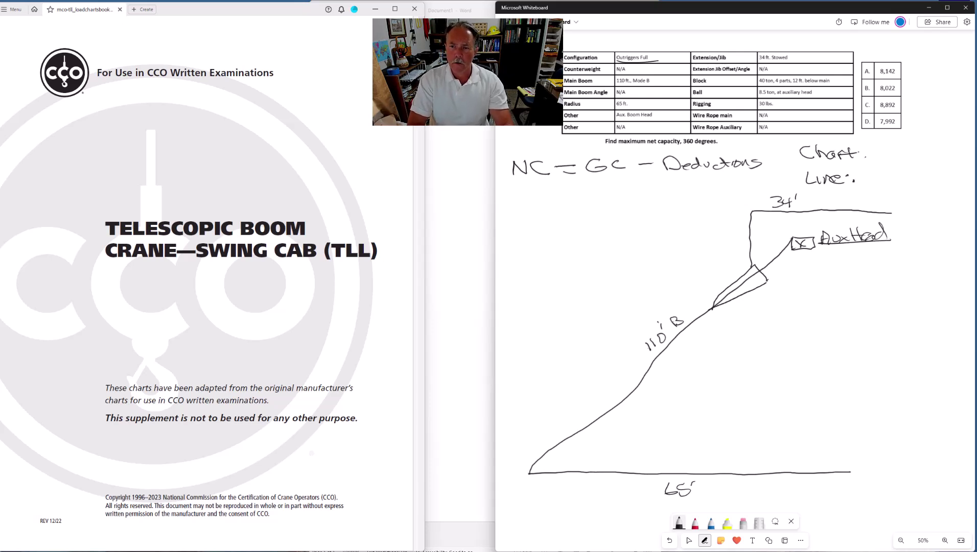
{"action": "left_click_drag", "start_coordinate": [790, 241], "coordinate": [796, 391]}
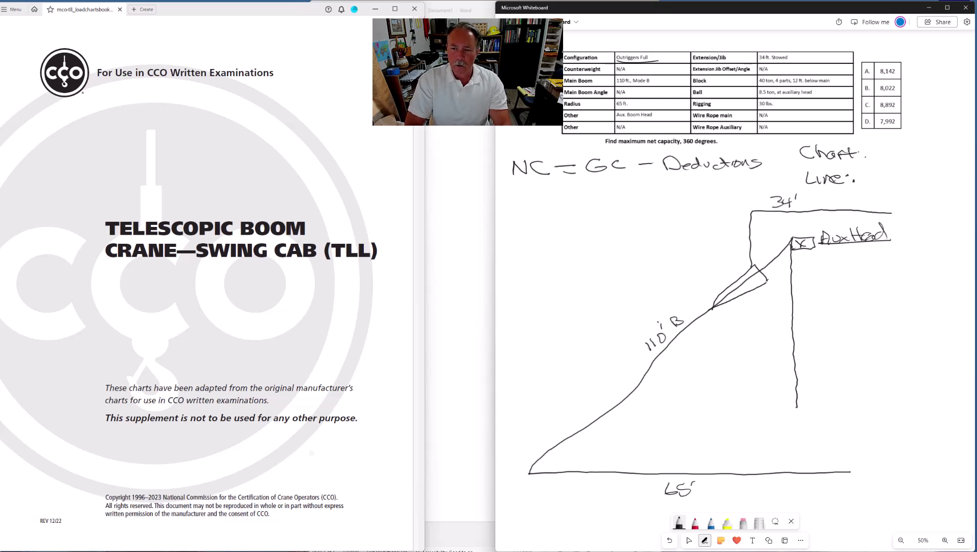
{"action": "mouse_move", "coordinate": [779, 332]}
{"action": "left_mouse_down"}
{"action": "mouse_move", "coordinate": [782, 349]}
{"action": "mouse_move", "coordinate": [791, 347]}
{"action": "left_mouse_up"}
{"action": "left_click_drag", "start_coordinate": [791, 335], "coordinate": [784, 348]}
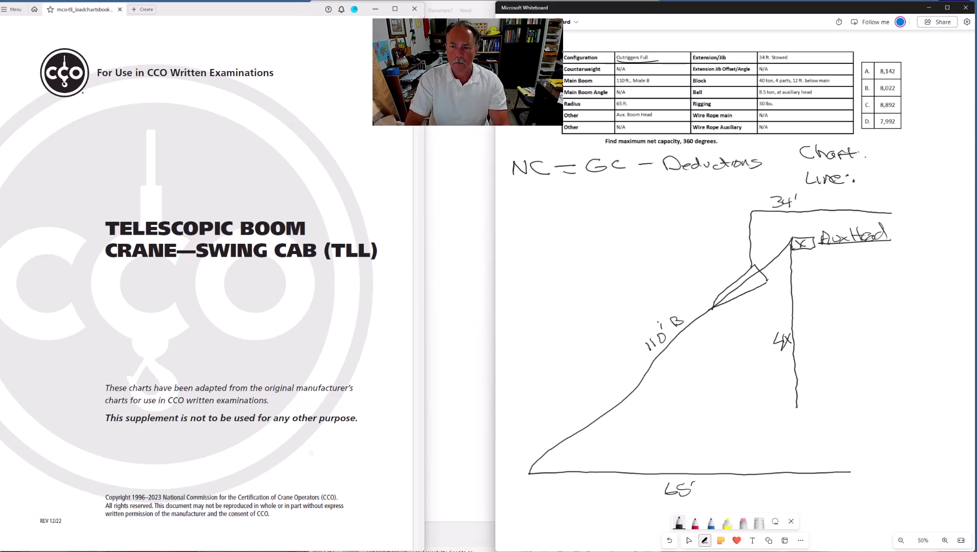
Step: Draw the hook block labeled 40t Block and underline the 8.5 ton ball entry
{"action": "mouse_move", "coordinate": [790, 408]}
{"action": "left_mouse_down"}
{"action": "mouse_move", "coordinate": [807, 407]}
{"action": "mouse_move", "coordinate": [793, 420]}
{"action": "mouse_move", "coordinate": [800, 428]}
{"action": "left_mouse_up"}
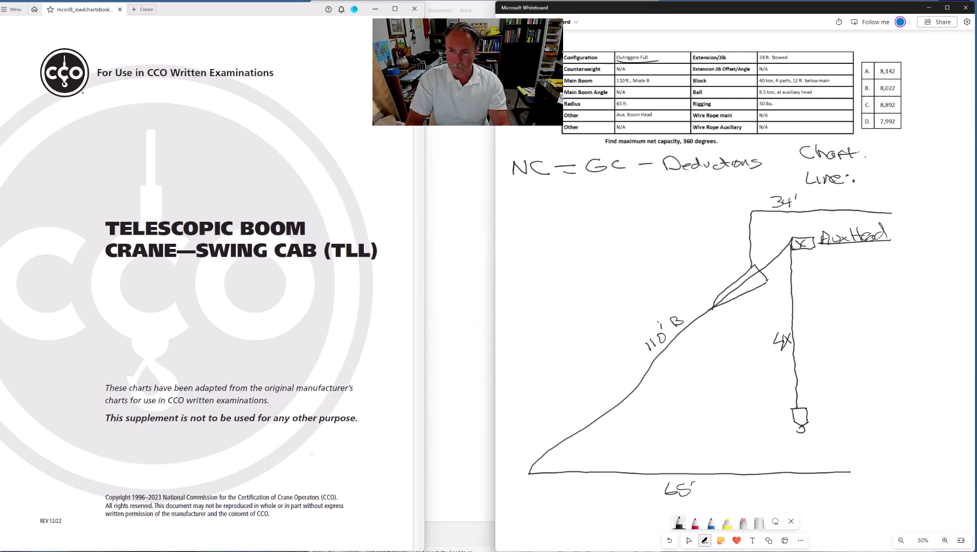
{"action": "left_click_drag", "start_coordinate": [808, 416], "coordinate": [908, 413]}
{"action": "left_click_drag", "start_coordinate": [833, 408], "coordinate": [842, 411]}
{"action": "left_click_drag", "start_coordinate": [837, 408], "coordinate": [894, 410]}
{"action": "left_click_drag", "start_coordinate": [903, 401], "coordinate": [908, 409]}
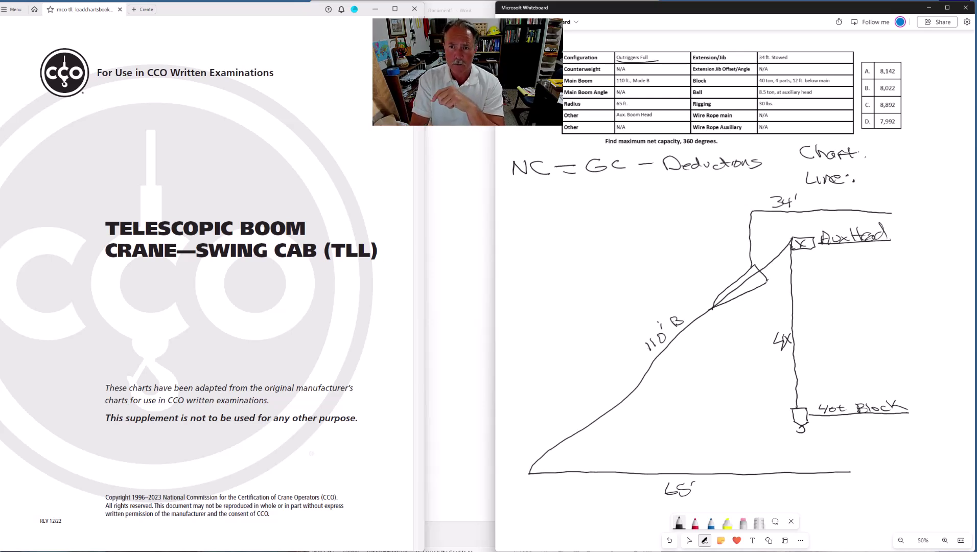
{"action": "left_click_drag", "start_coordinate": [763, 94], "coordinate": [818, 94]}
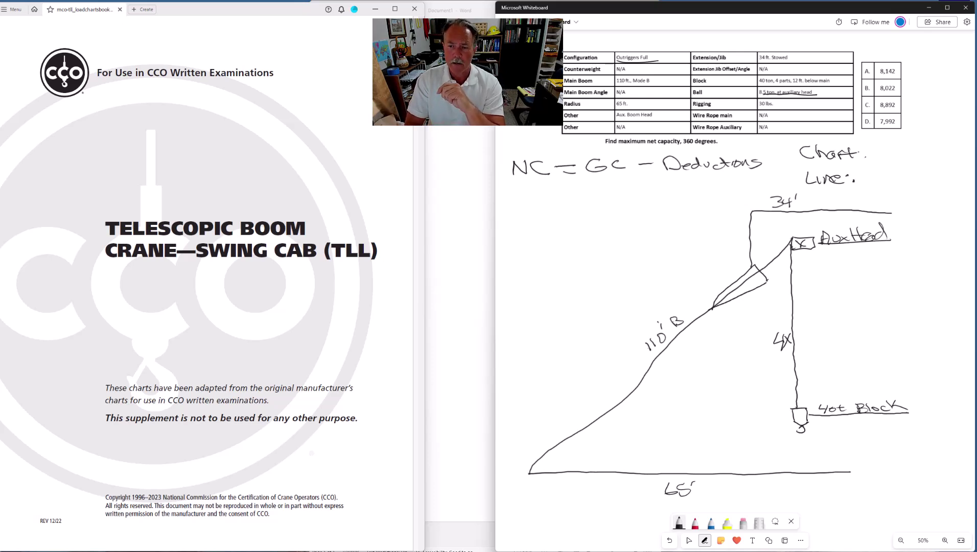
Step: Note the line parts (4)(12)(1) giving 48 beside the hoist line
{"action": "left_click_drag", "start_coordinate": [794, 348], "coordinate": [898, 350]}
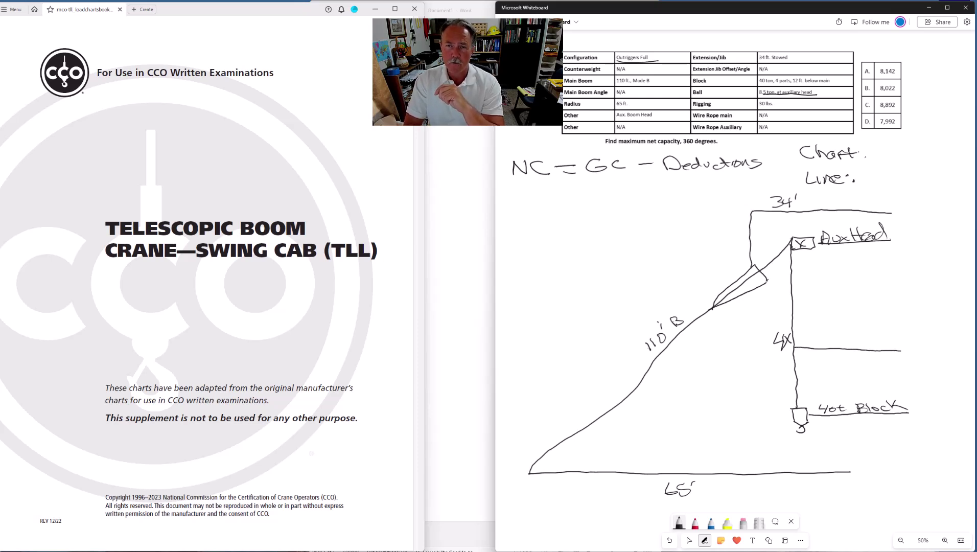
{"action": "mouse_move", "coordinate": [811, 337]}
{"action": "left_mouse_down"}
{"action": "mouse_move", "coordinate": [813, 348]}
{"action": "mouse_move", "coordinate": [801, 351]}
{"action": "mouse_move", "coordinate": [855, 351]}
{"action": "left_mouse_up"}
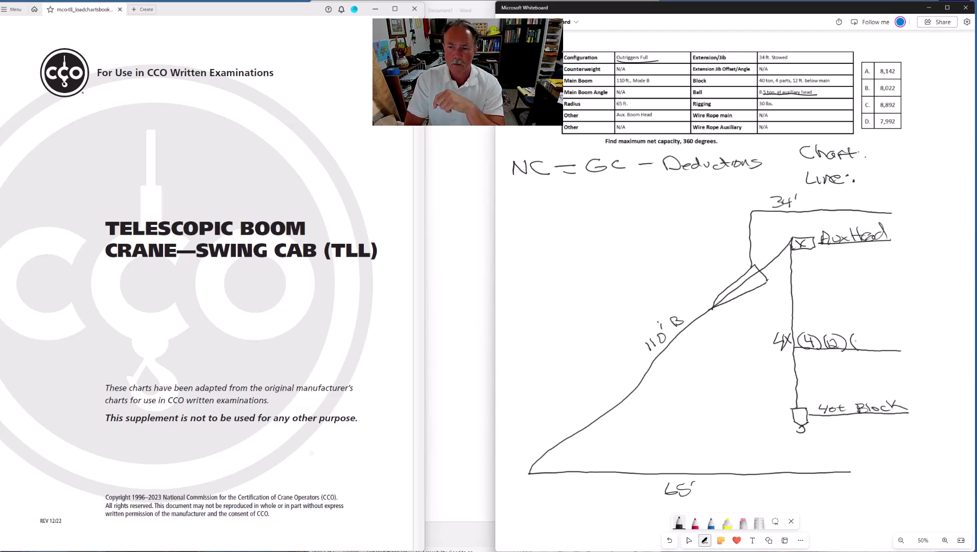
{"action": "left_click_drag", "start_coordinate": [860, 336], "coordinate": [860, 350]}
{"action": "left_click_drag", "start_coordinate": [867, 333], "coordinate": [869, 350]}
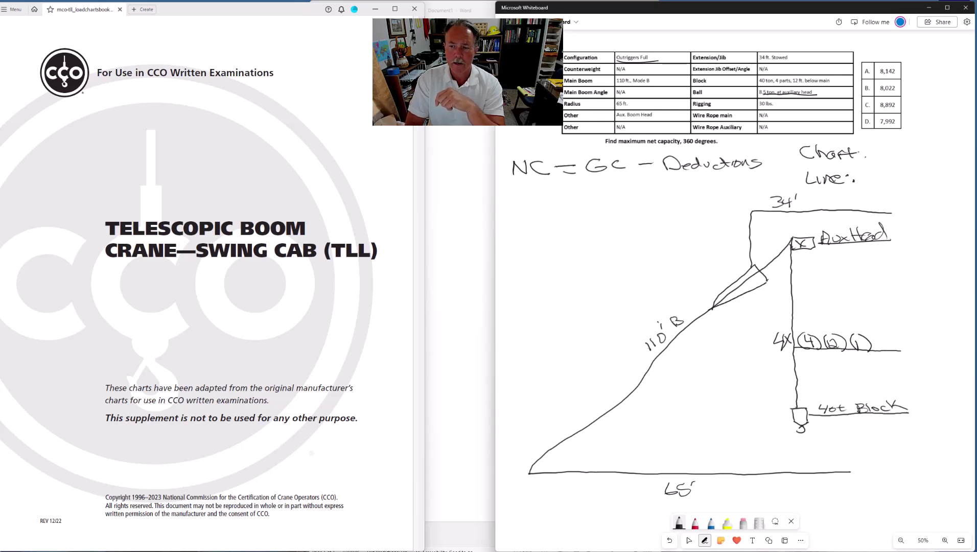
{"action": "mouse_move", "coordinate": [910, 340]}
{"action": "left_mouse_down"}
{"action": "mouse_move", "coordinate": [917, 357]}
{"action": "mouse_move", "coordinate": [927, 343]}
{"action": "left_mouse_up"}
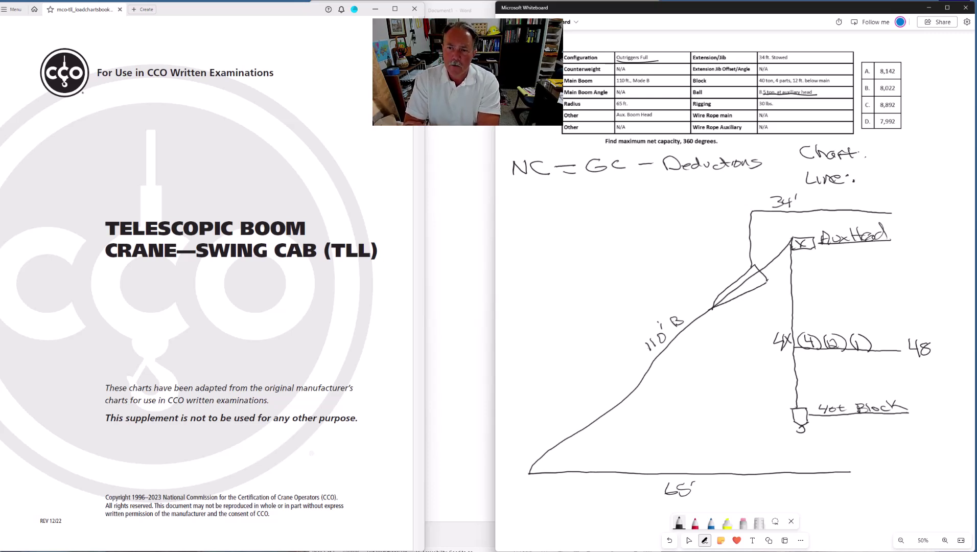
Step: Sketch the 8.5t hook ball under the aux head and underline 12 ft. below main
{"action": "mouse_move", "coordinate": [814, 248]}
{"action": "left_mouse_down"}
{"action": "mouse_move", "coordinate": [817, 301]}
{"action": "mouse_move", "coordinate": [902, 290]}
{"action": "left_mouse_up"}
{"action": "left_click_drag", "start_coordinate": [835, 291], "coordinate": [839, 290]}
{"action": "left_click_drag", "start_coordinate": [846, 285], "coordinate": [876, 287]}
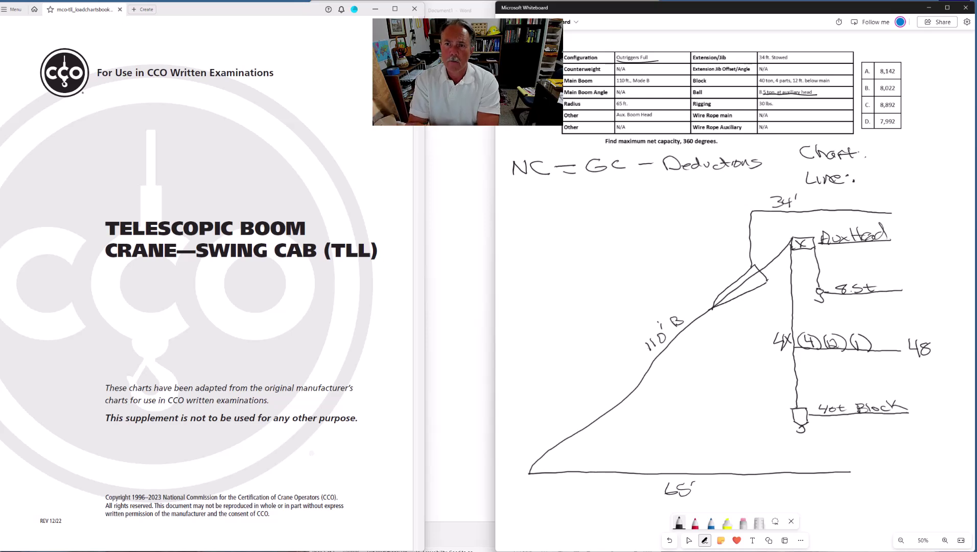
{"action": "left_click_drag", "start_coordinate": [794, 82], "coordinate": [832, 82]}
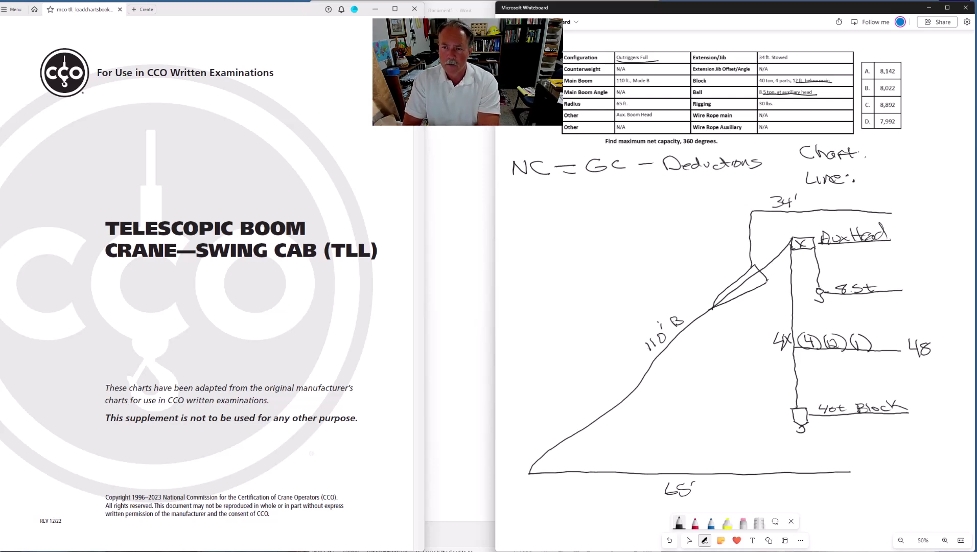
Step: Add rigging weighing 30 lbs, underline it in the table, and mark 34' as Stowed
{"action": "mouse_move", "coordinate": [821, 302]}
{"action": "left_mouse_down"}
{"action": "mouse_move", "coordinate": [812, 321]}
{"action": "mouse_move", "coordinate": [893, 312]}
{"action": "mouse_move", "coordinate": [848, 313]}
{"action": "mouse_move", "coordinate": [872, 323]}
{"action": "left_mouse_up"}
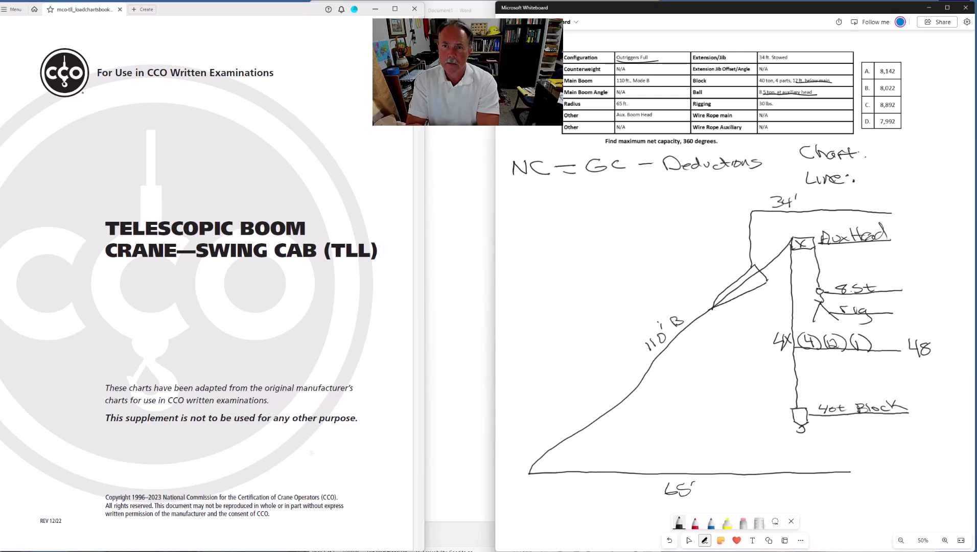
{"action": "left_click_drag", "start_coordinate": [761, 109], "coordinate": [782, 108]}
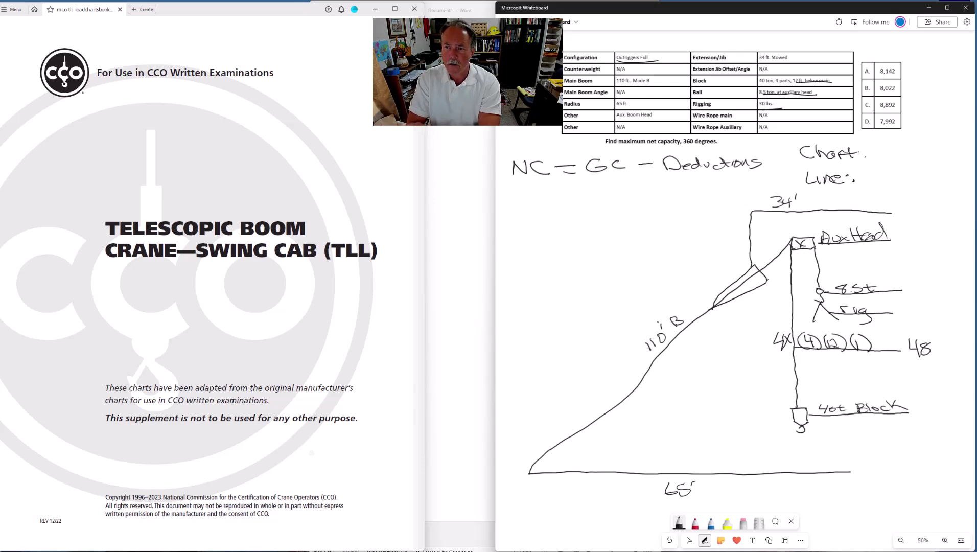
{"action": "mouse_move", "coordinate": [911, 305]}
{"action": "left_mouse_down"}
{"action": "mouse_move", "coordinate": [920, 310]}
{"action": "mouse_move", "coordinate": [910, 320]}
{"action": "mouse_move", "coordinate": [928, 310]}
{"action": "left_mouse_up"}
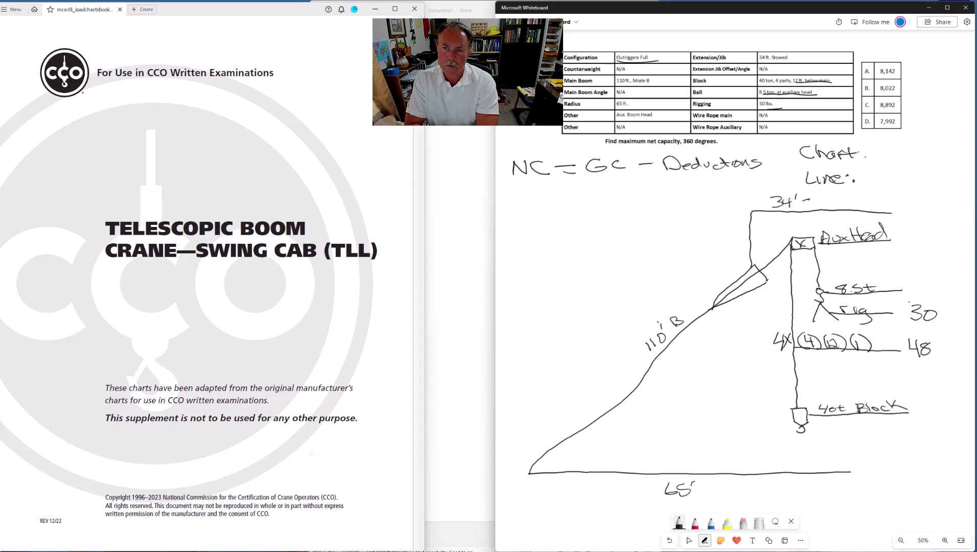
{"action": "mouse_move", "coordinate": [812, 202]}
{"action": "left_mouse_down"}
{"action": "mouse_move", "coordinate": [801, 211]}
{"action": "mouse_move", "coordinate": [817, 212]}
{"action": "left_mouse_up"}
{"action": "mouse_move", "coordinate": [811, 205]}
{"action": "left_mouse_down"}
{"action": "mouse_move", "coordinate": [846, 204]}
{"action": "mouse_move", "coordinate": [859, 193]}
{"action": "left_mouse_up"}
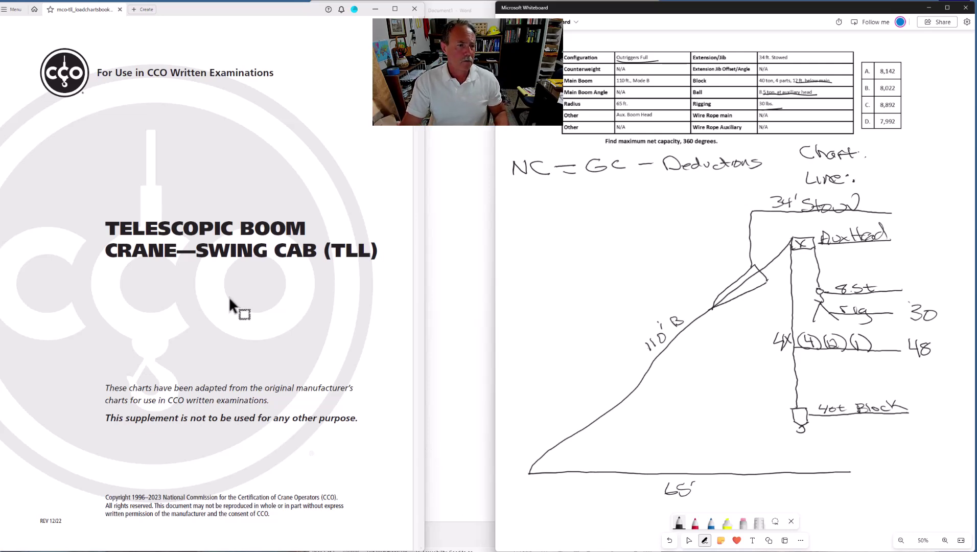
Step: Highlight the stowed fly and auxiliary head deductions pink; write 900 and 150 beside them
{"action": "scroll", "coordinate": [229, 301], "scroll_direction": "down", "scroll_amount": 3}
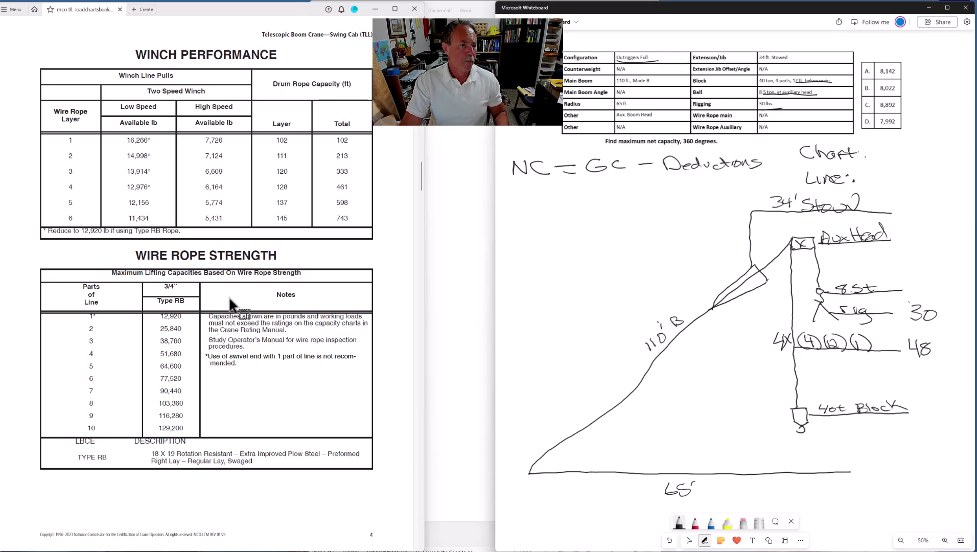
{"action": "scroll", "coordinate": [229, 301], "scroll_direction": "down", "scroll_amount": 1}
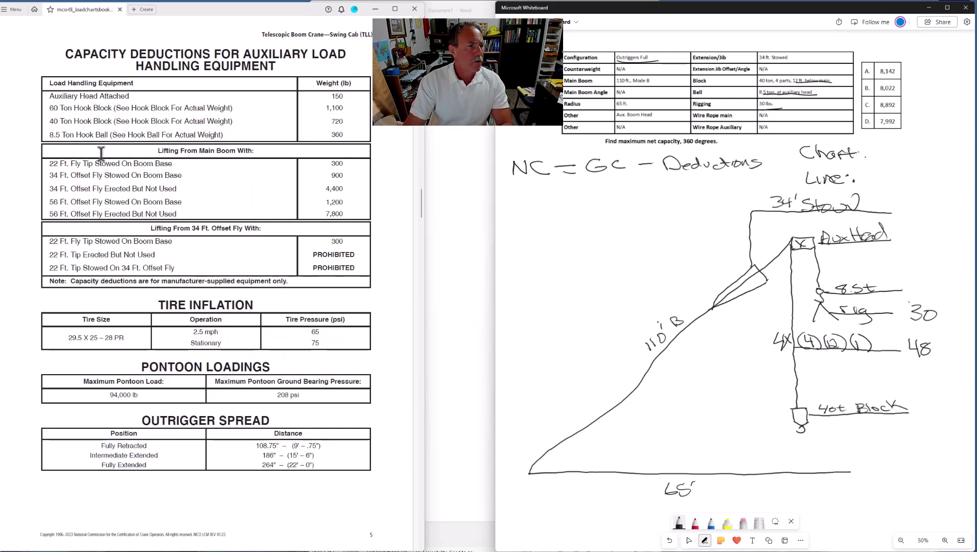
{"action": "left_click_drag", "start_coordinate": [49, 174], "coordinate": [344, 176]}
{"action": "left_click", "coordinate": [322, 164]}
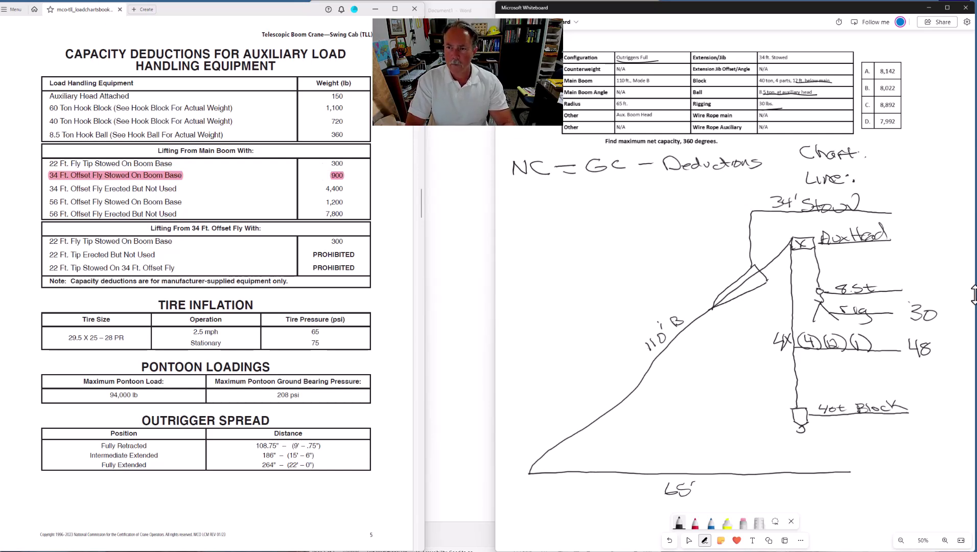
{"action": "mouse_move", "coordinate": [914, 197]}
{"action": "left_mouse_down"}
{"action": "mouse_move", "coordinate": [910, 215]}
{"action": "mouse_move", "coordinate": [935, 201]}
{"action": "left_mouse_up"}
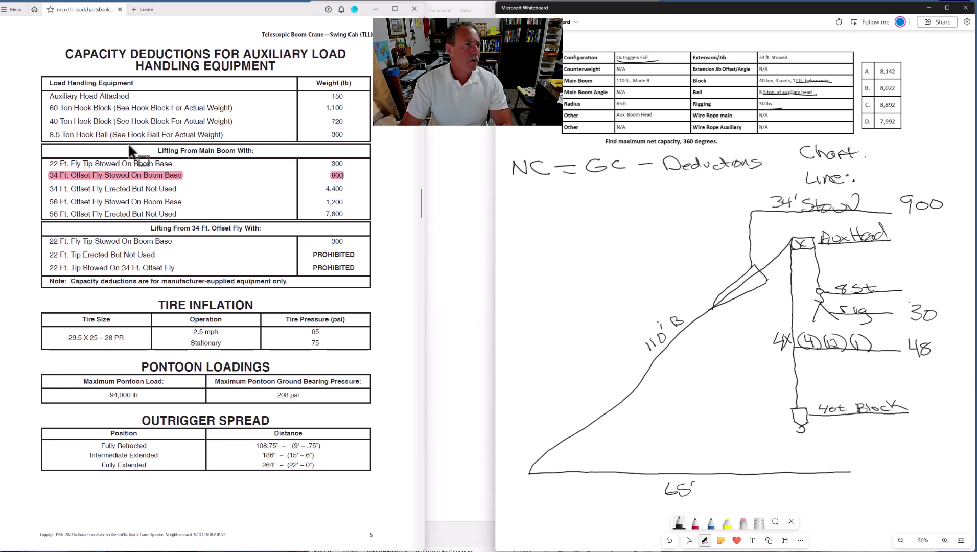
{"action": "mouse_move", "coordinate": [50, 96]}
{"action": "left_mouse_down"}
{"action": "mouse_move", "coordinate": [232, 110]}
{"action": "mouse_move", "coordinate": [347, 96]}
{"action": "left_mouse_up"}
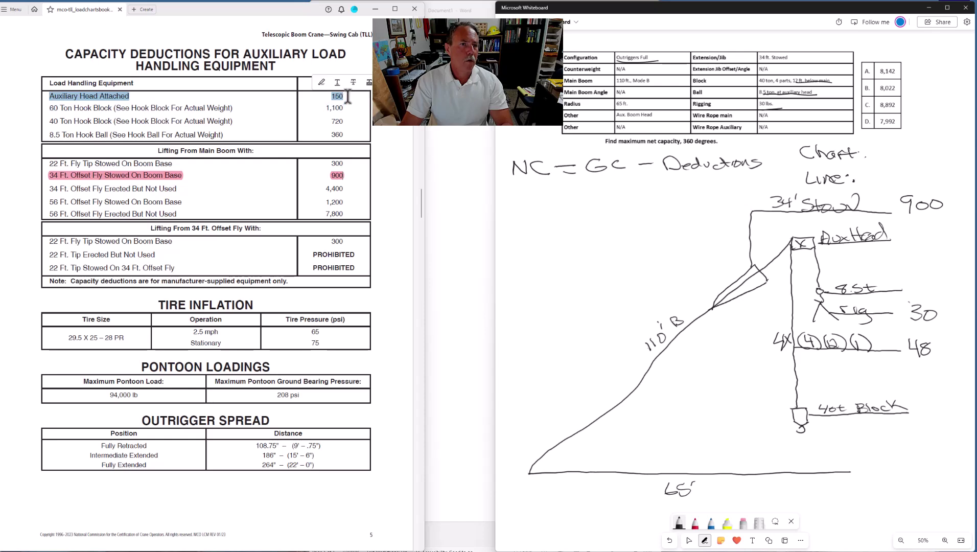
{"action": "left_click", "coordinate": [320, 80]}
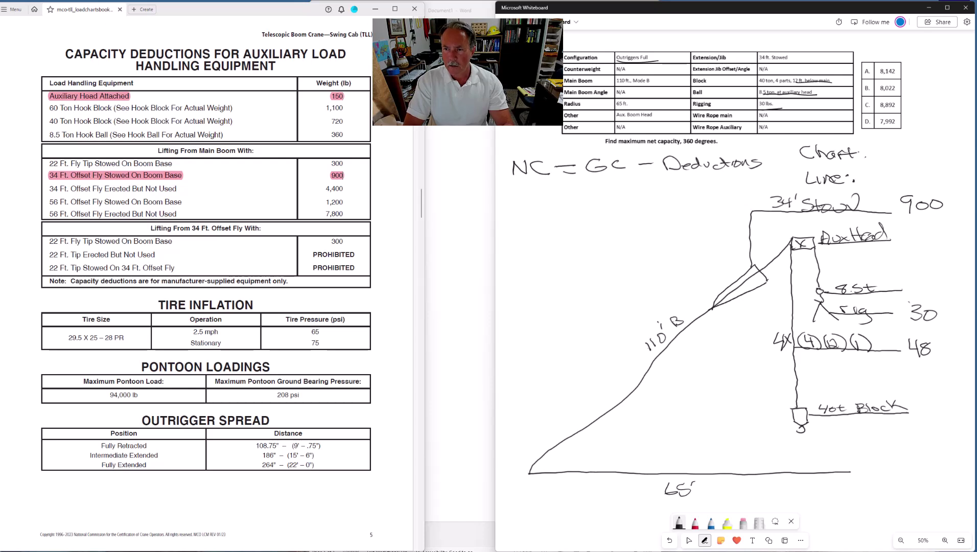
{"action": "mouse_move", "coordinate": [909, 233]}
{"action": "left_mouse_down"}
{"action": "mouse_move", "coordinate": [909, 246]}
{"action": "mouse_move", "coordinate": [935, 231]}
{"action": "left_mouse_up"}
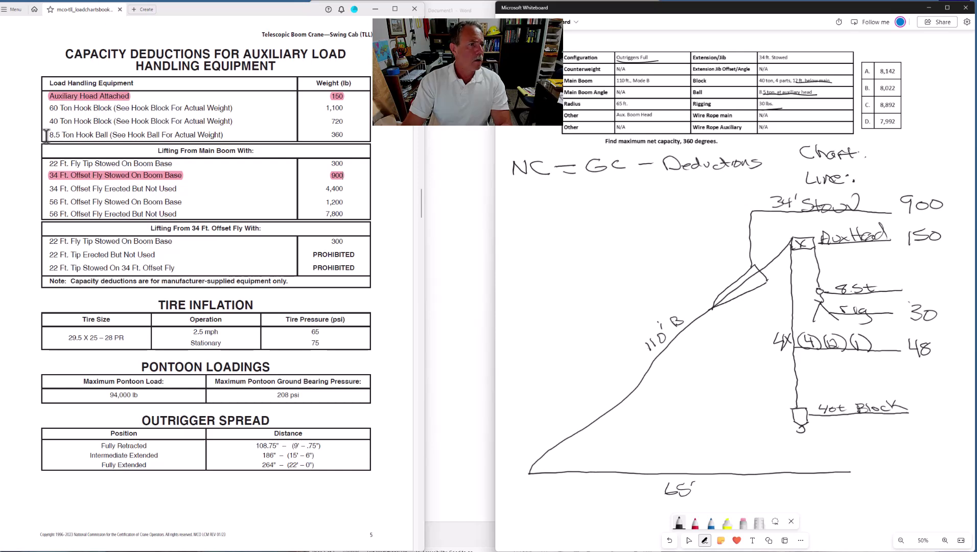
Step: Highlight the hook ball and hook block deductions pink; write 360 and 720 beside them
{"action": "left_click_drag", "start_coordinate": [49, 134], "coordinate": [341, 135]}
{"action": "left_click", "coordinate": [322, 120]}
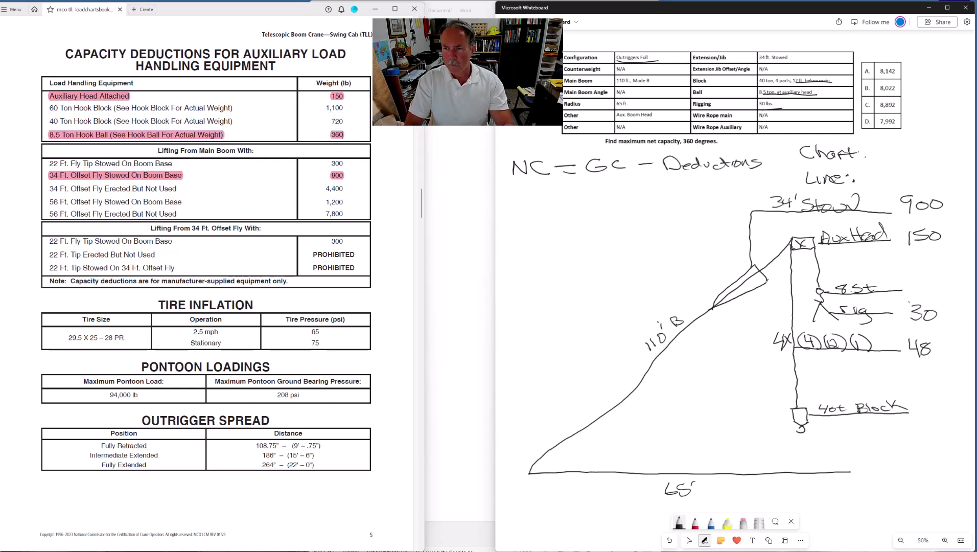
{"action": "mouse_move", "coordinate": [911, 281]}
{"action": "left_mouse_down"}
{"action": "mouse_move", "coordinate": [919, 288]}
{"action": "mouse_move", "coordinate": [907, 292]}
{"action": "mouse_move", "coordinate": [940, 282]}
{"action": "left_mouse_up"}
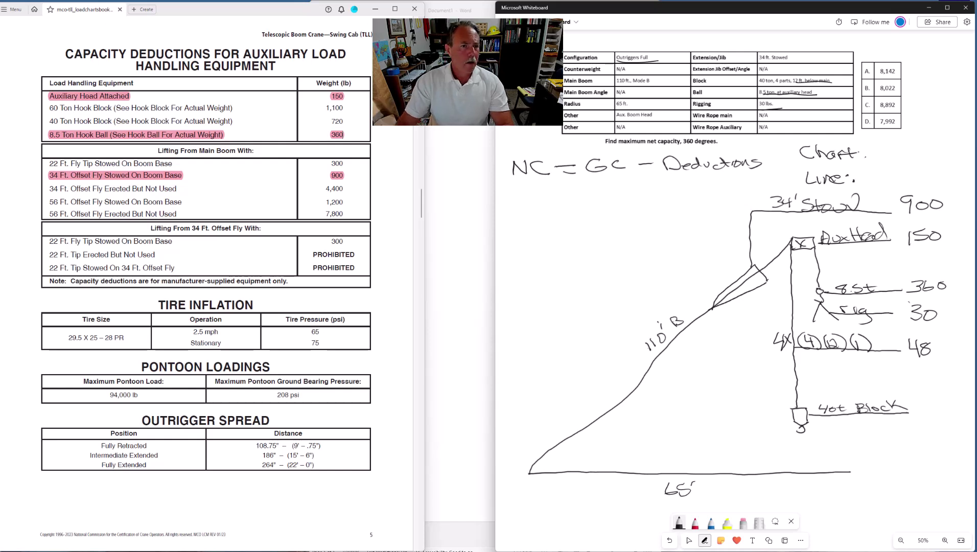
{"action": "left_click_drag", "start_coordinate": [796, 421], "coordinate": [801, 431]}
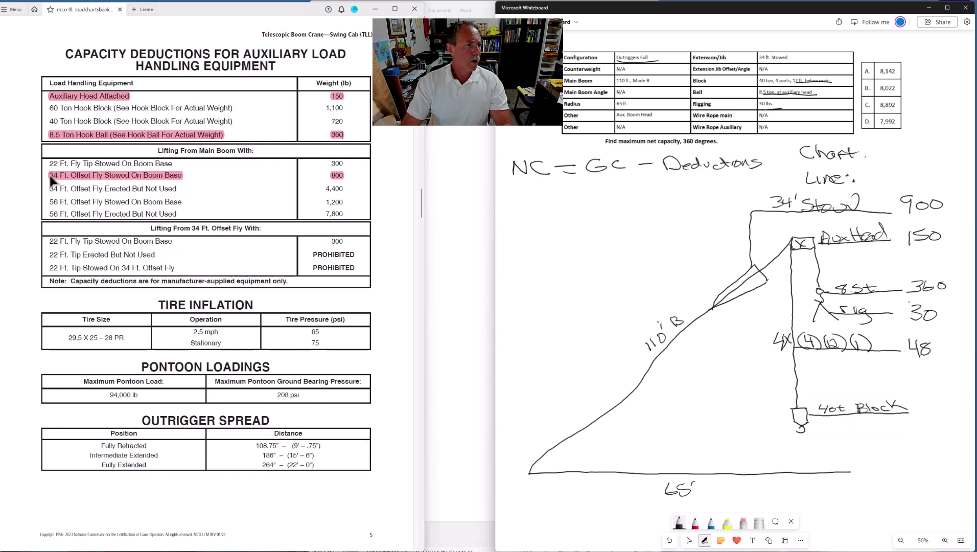
{"action": "left_click_drag", "start_coordinate": [49, 118], "coordinate": [324, 125]}
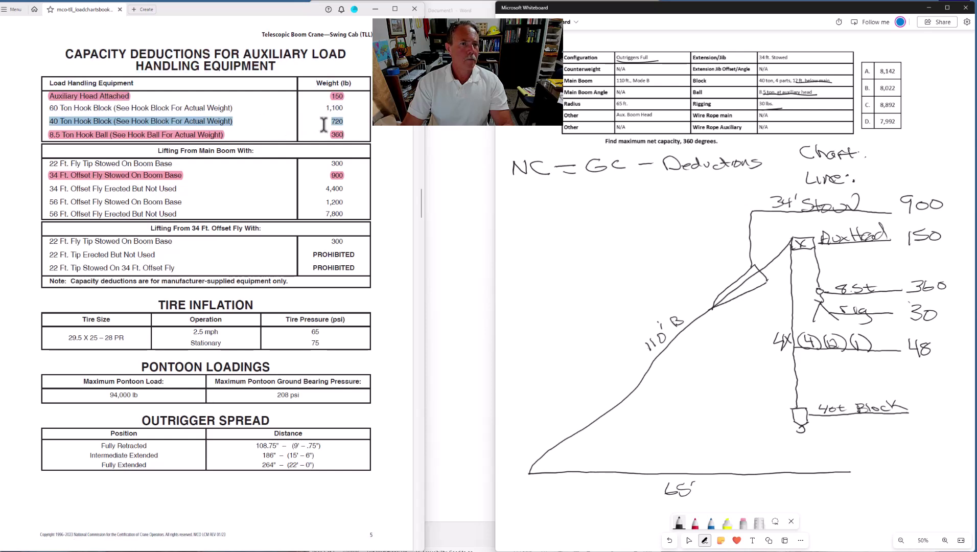
{"action": "left_click", "coordinate": [325, 104]}
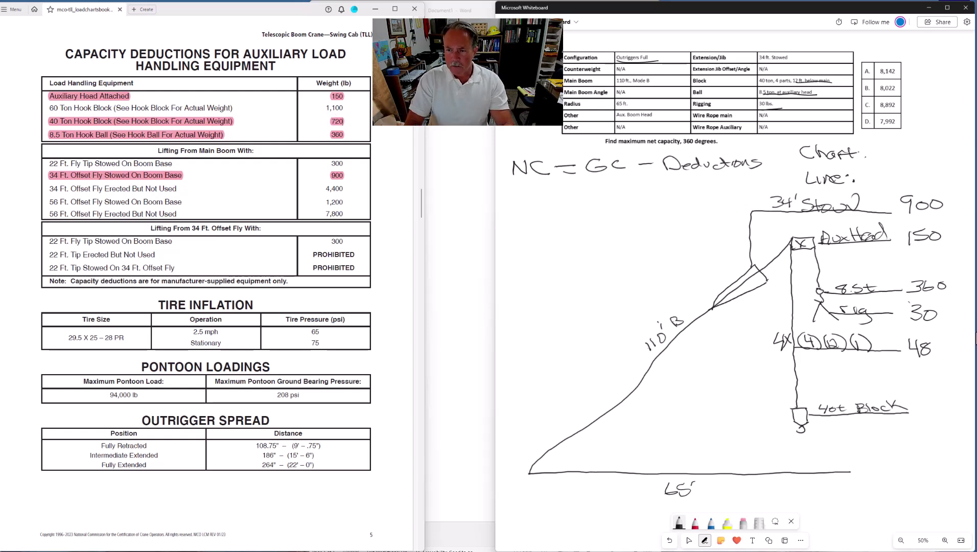
{"action": "mouse_move", "coordinate": [912, 402]}
{"action": "left_mouse_down"}
{"action": "mouse_move", "coordinate": [918, 416]}
{"action": "mouse_move", "coordinate": [934, 404]}
{"action": "mouse_move", "coordinate": [914, 425]}
{"action": "mouse_move", "coordinate": [954, 423]}
{"action": "left_mouse_up"}
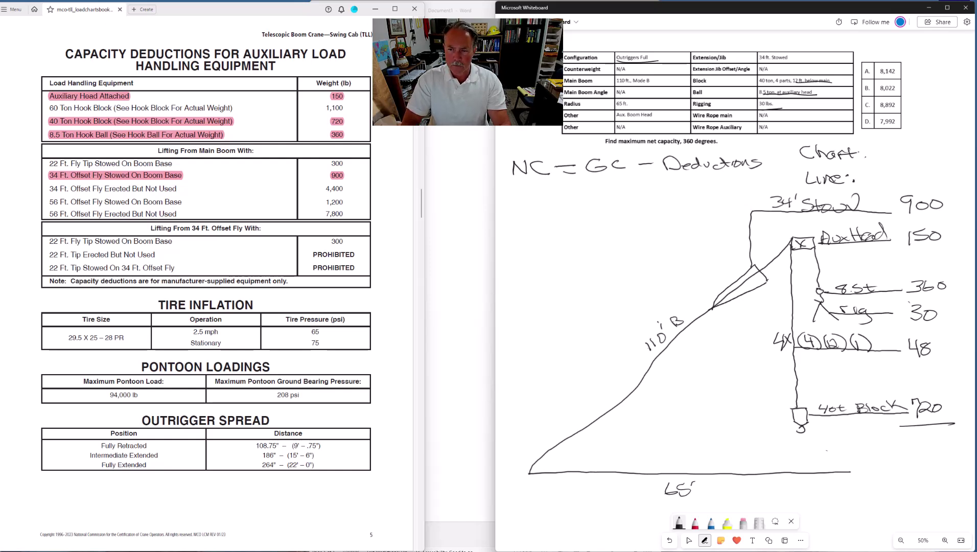
Step: Write Total under the deductions, then bring the calculator over the PDF
{"action": "mouse_move", "coordinate": [826, 450]}
{"action": "left_mouse_down"}
{"action": "mouse_move", "coordinate": [823, 462]}
{"action": "mouse_move", "coordinate": [835, 446]}
{"action": "mouse_move", "coordinate": [846, 459]}
{"action": "mouse_move", "coordinate": [872, 438]}
{"action": "left_mouse_up"}
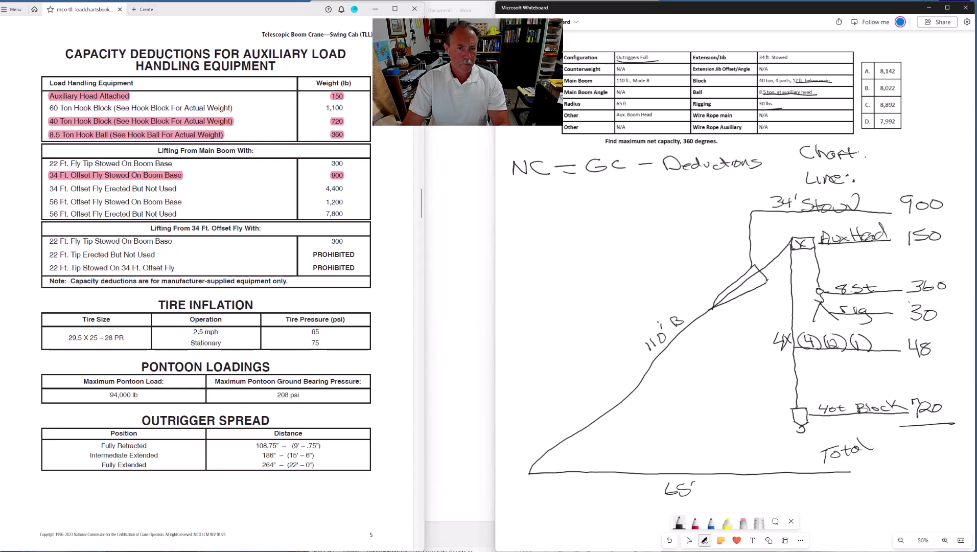
{"action": "key", "text": "Escape"}
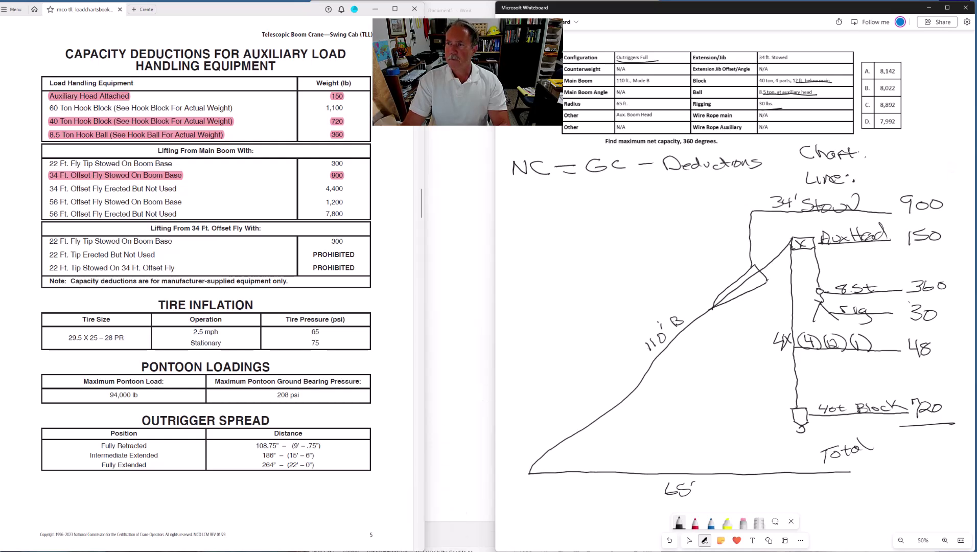
{"action": "key", "text": "alt+Tab"}
{"action": "left_click_drag", "start_coordinate": [666, 175], "coordinate": [417, 150]}
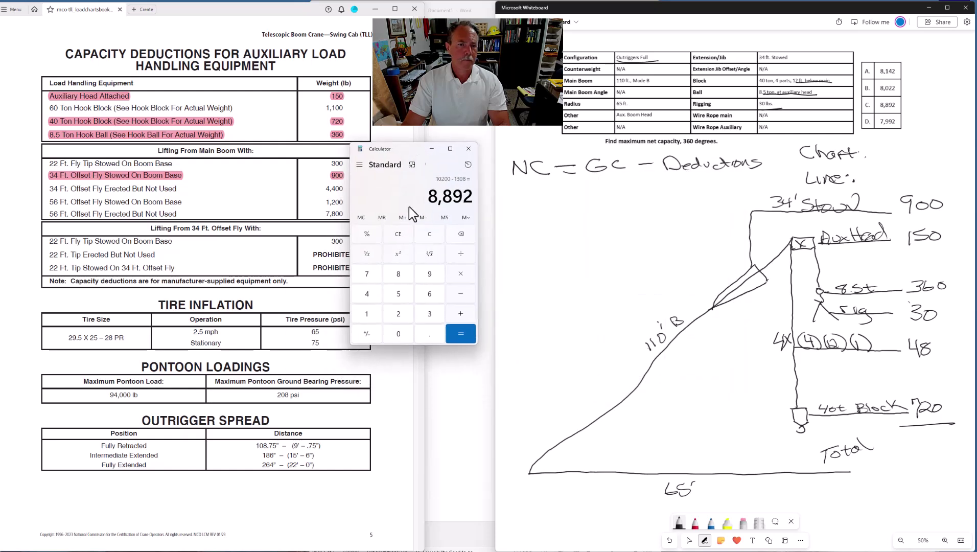
Step: Sum 900+150+360+30+48+720 to 2,208 in Calculator and write 2208 beside Total
{"action": "left_click", "coordinate": [432, 234]}
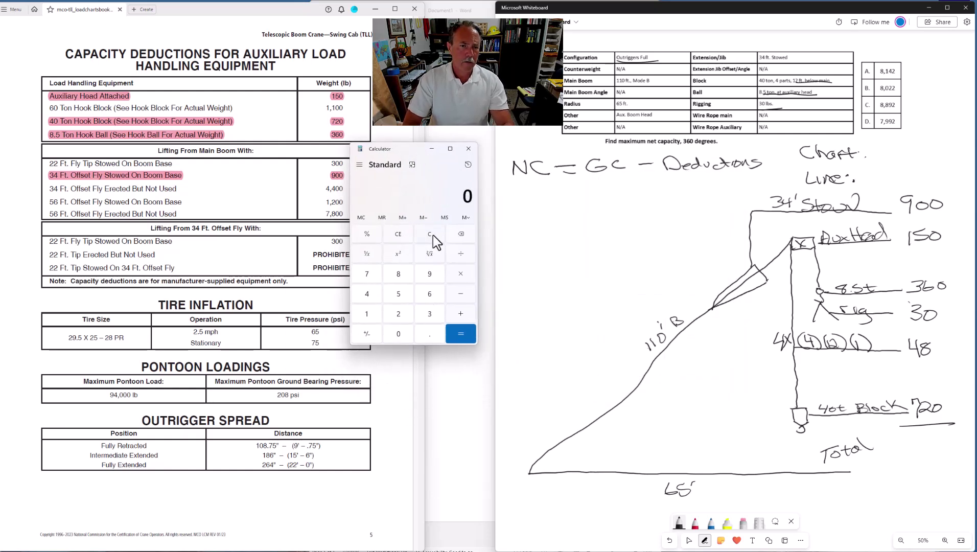
{"action": "type", "text": "9"}
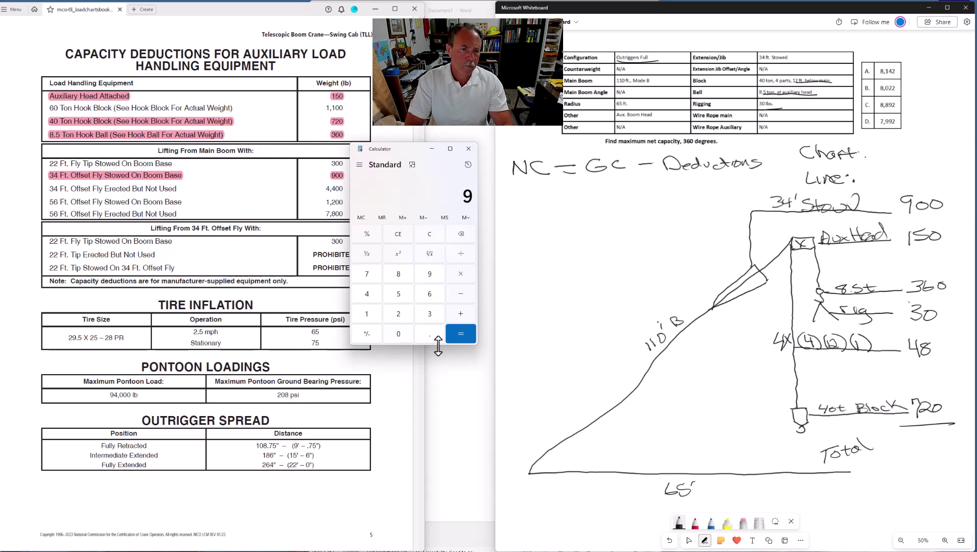
{"action": "type", "text": "00"}
{"action": "key", "text": "plus"}
{"action": "type", "text": "150"}
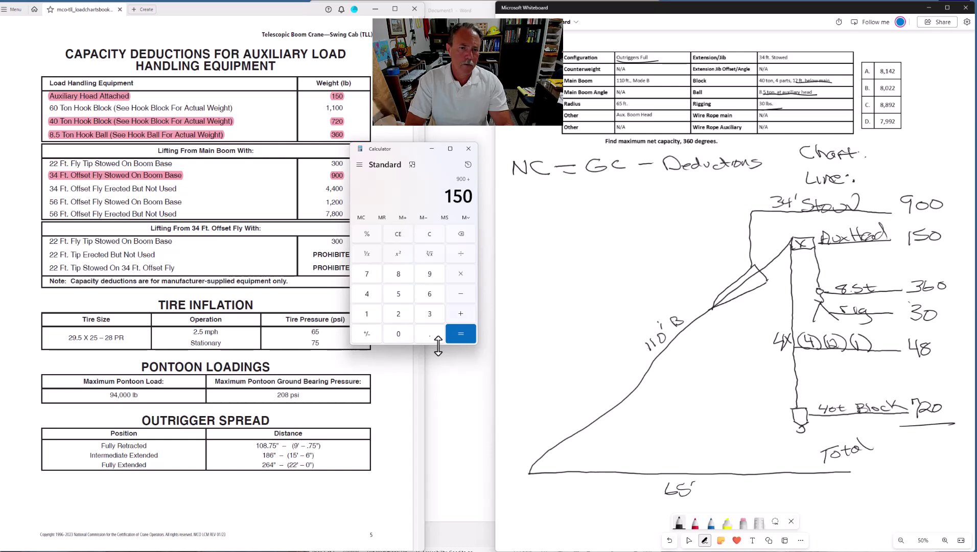
{"action": "key", "text": "plus"}
{"action": "type", "text": "360"}
{"action": "key", "text": "plus"}
{"action": "type", "text": "30"}
{"action": "key", "text": "plus"}
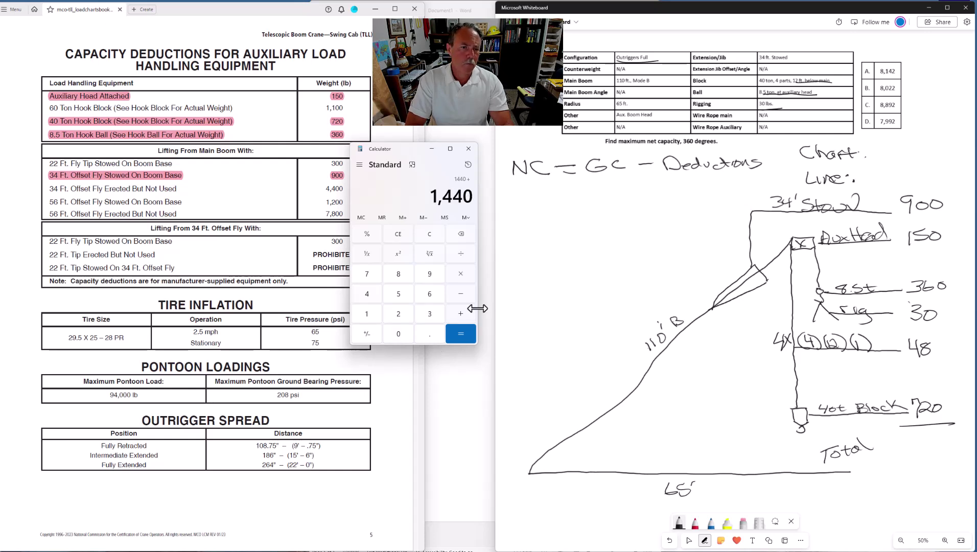
{"action": "type", "text": "48"}
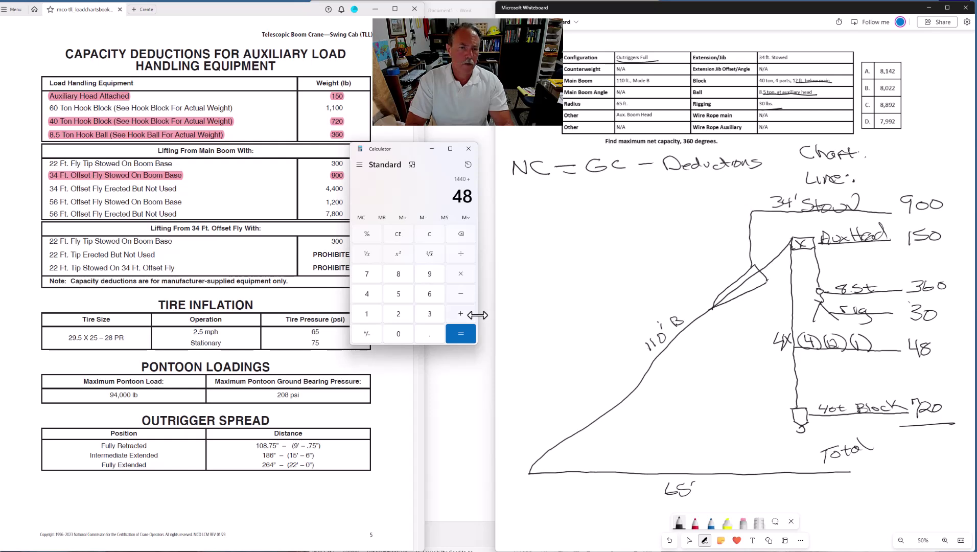
{"action": "key", "text": "plus"}
{"action": "type", "text": "720"}
{"action": "key", "text": "Return"}
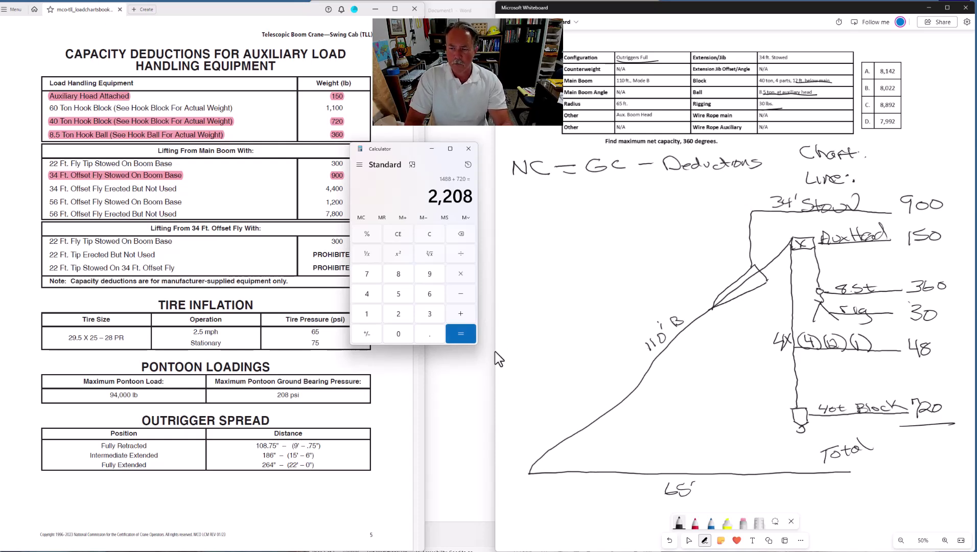
{"action": "mouse_move", "coordinate": [874, 449]}
{"action": "left_mouse_down"}
{"action": "mouse_move", "coordinate": [912, 463]}
{"action": "mouse_move", "coordinate": [918, 450]}
{"action": "mouse_move", "coordinate": [935, 457]}
{"action": "mouse_move", "coordinate": [946, 443]}
{"action": "left_mouse_up"}
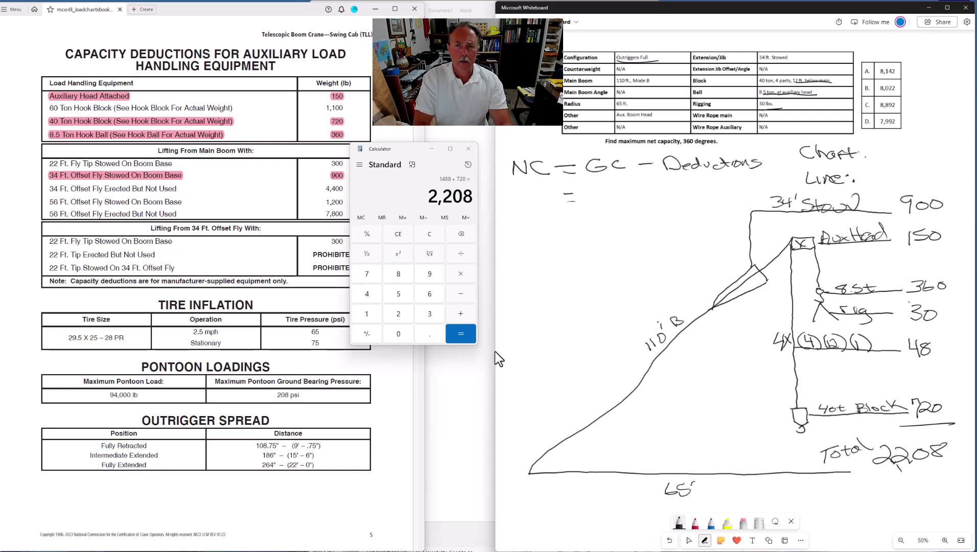
Step: Write = −2208 beneath NC = GC − Deductions
{"action": "mouse_move", "coordinate": [669, 187]}
{"action": "left_mouse_down"}
{"action": "mouse_move", "coordinate": [689, 197]}
{"action": "mouse_move", "coordinate": [715, 180]}
{"action": "left_mouse_up"}
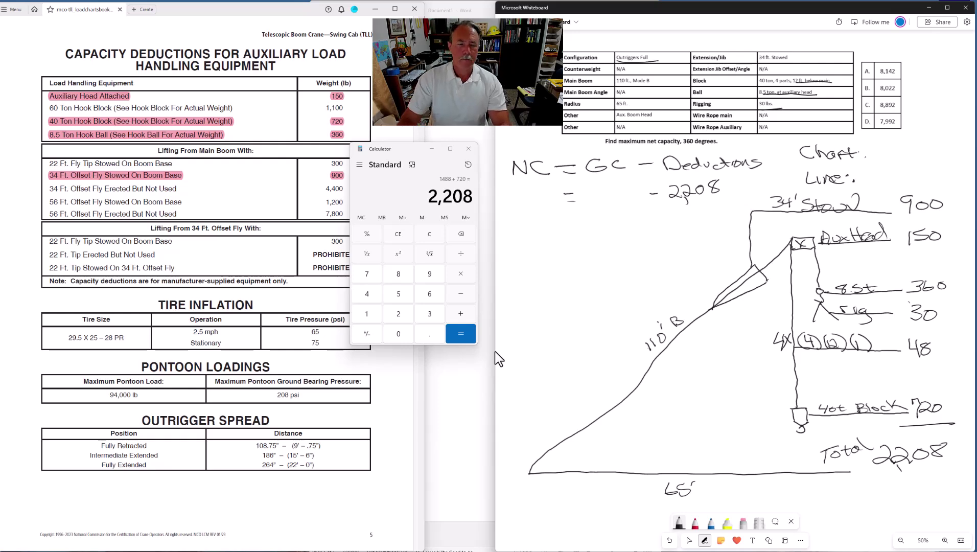
Step: Scroll the PDF to the 95–110 ft main boom chart and underline 360 degrees
{"action": "left_click", "coordinate": [323, 498]}
{"action": "scroll", "coordinate": [323, 496], "scroll_direction": "down", "scroll_amount": 4}
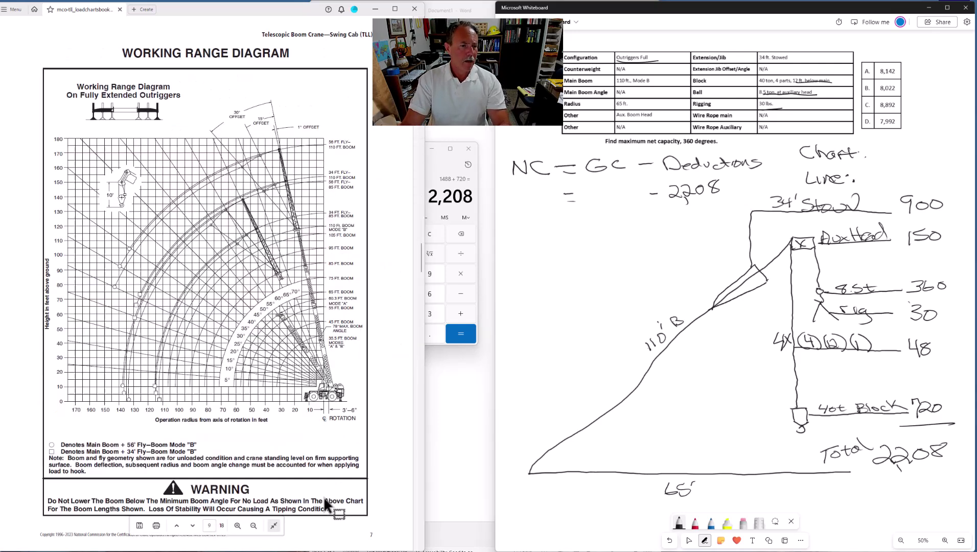
{"action": "scroll", "coordinate": [323, 496], "scroll_direction": "down", "scroll_amount": 2}
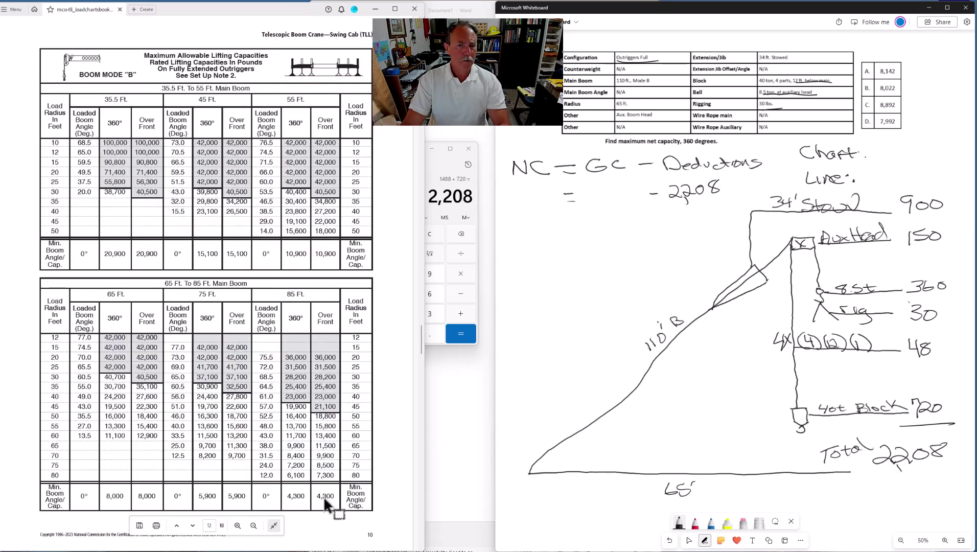
{"action": "scroll", "coordinate": [323, 496], "scroll_direction": "down", "scroll_amount": 1}
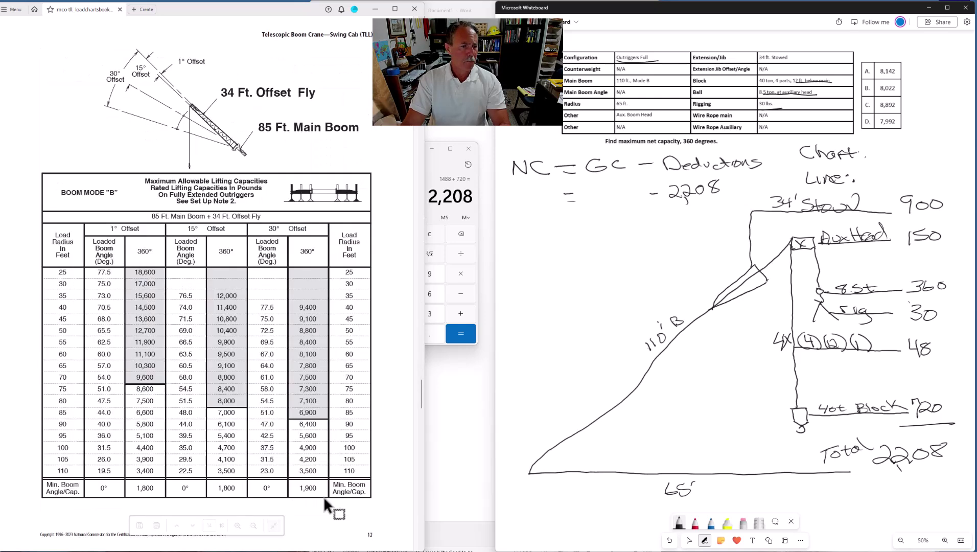
{"action": "scroll", "coordinate": [323, 496], "scroll_direction": "up", "scroll_amount": 1}
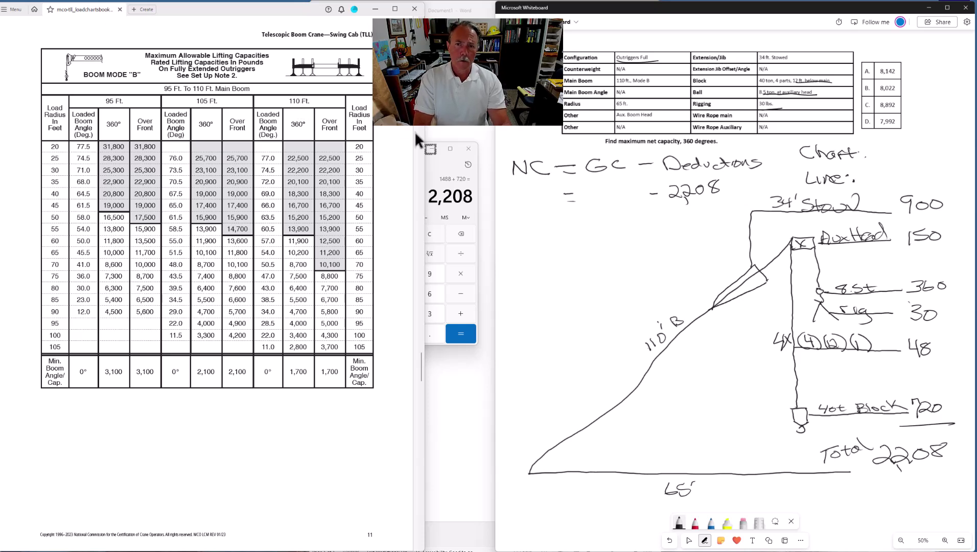
{"action": "left_click_drag", "start_coordinate": [683, 145], "coordinate": [717, 145]}
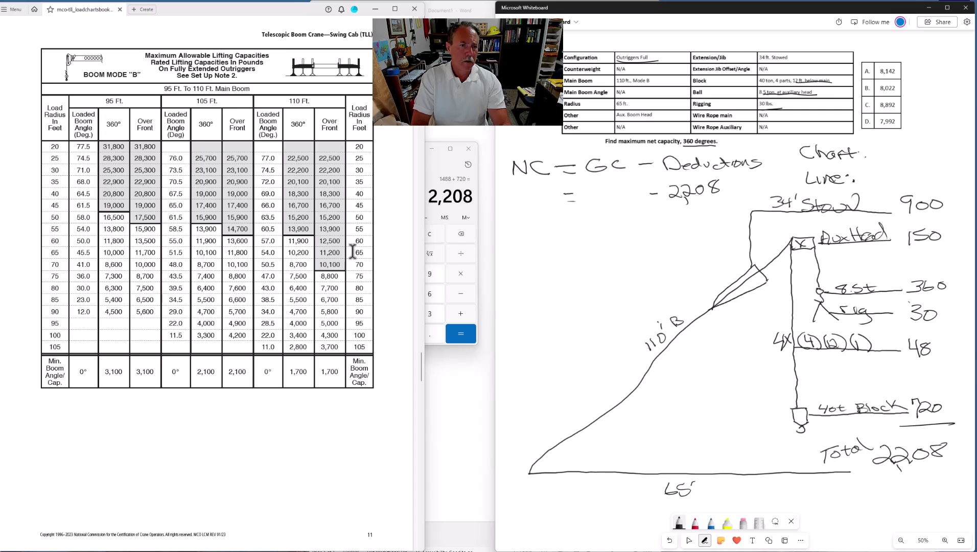
Step: Highlight the 65 ft row values pink and write 10,200 after Chart
{"action": "right_click", "coordinate": [352, 252]}
{"action": "key", "text": "Escape"}
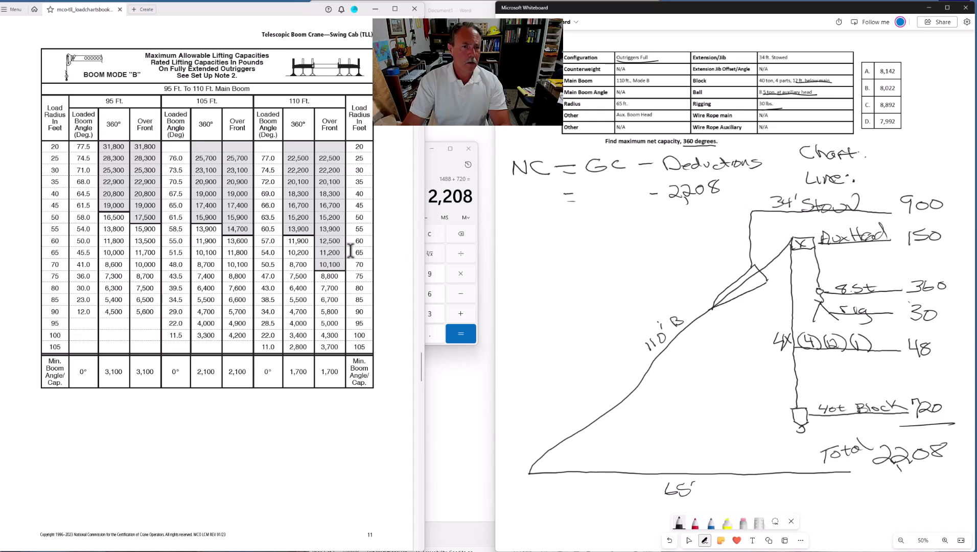
{"action": "left_click_drag", "start_coordinate": [364, 253], "coordinate": [285, 253]}
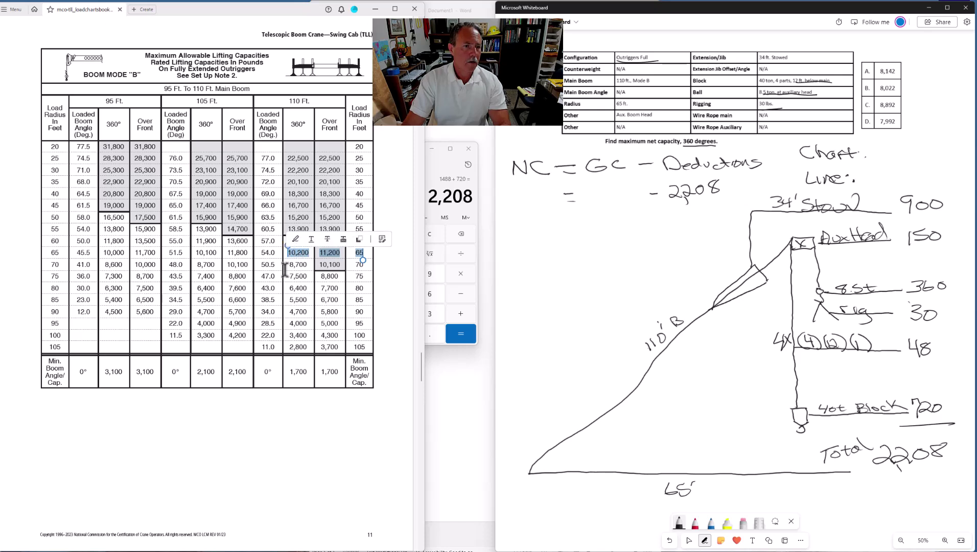
{"action": "left_click", "coordinate": [297, 237]}
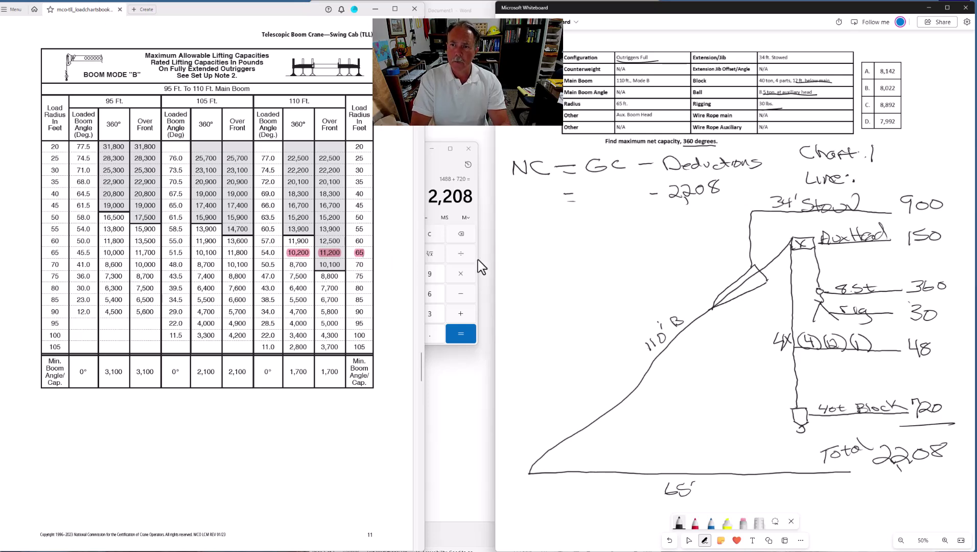
{"action": "mouse_move", "coordinate": [884, 148]}
{"action": "left_mouse_down"}
{"action": "mouse_move", "coordinate": [880, 159]}
{"action": "mouse_move", "coordinate": [912, 150]}
{"action": "left_mouse_up"}
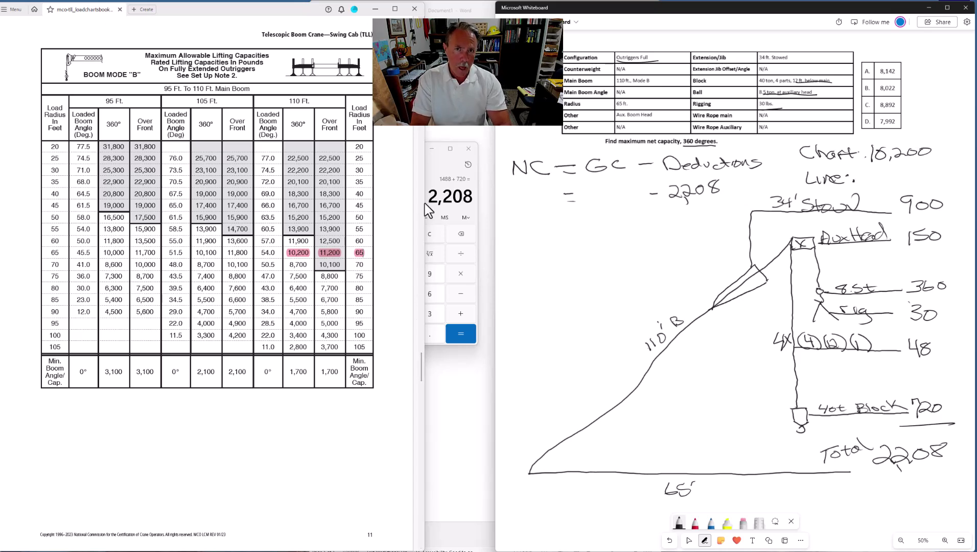
{"action": "left_click", "coordinate": [688, 539]}
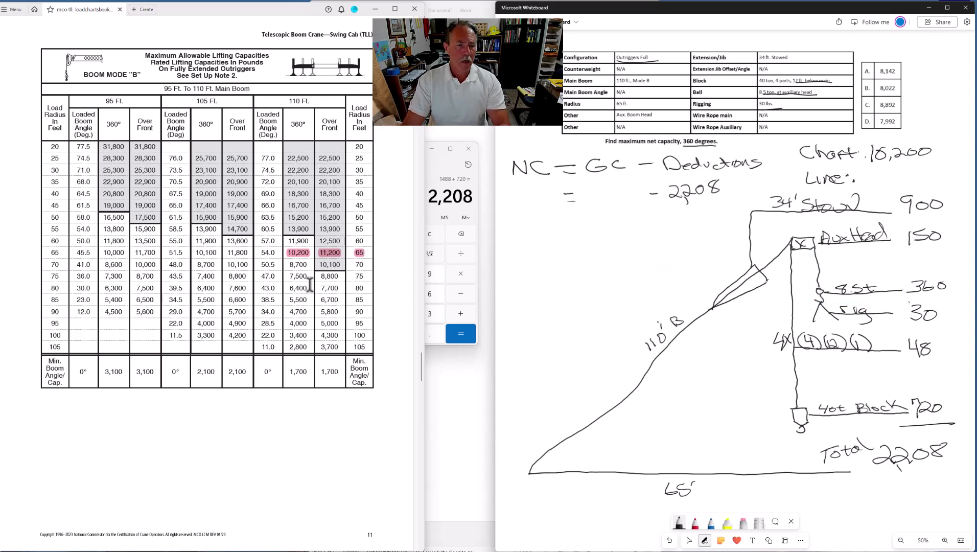
Step: Highlight the 12,920 Type RB capacity in pink in the wire rope strength table
{"action": "scroll", "coordinate": [289, 321], "scroll_direction": "up", "scroll_amount": 5}
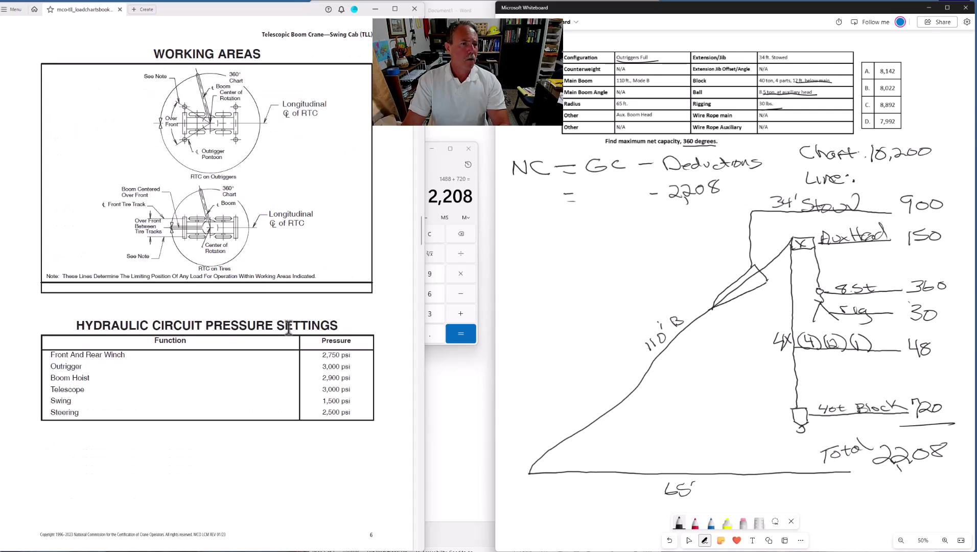
{"action": "scroll", "coordinate": [289, 327], "scroll_direction": "down", "scroll_amount": 2}
{"action": "scroll", "coordinate": [288, 327], "scroll_direction": "up", "scroll_amount": 4}
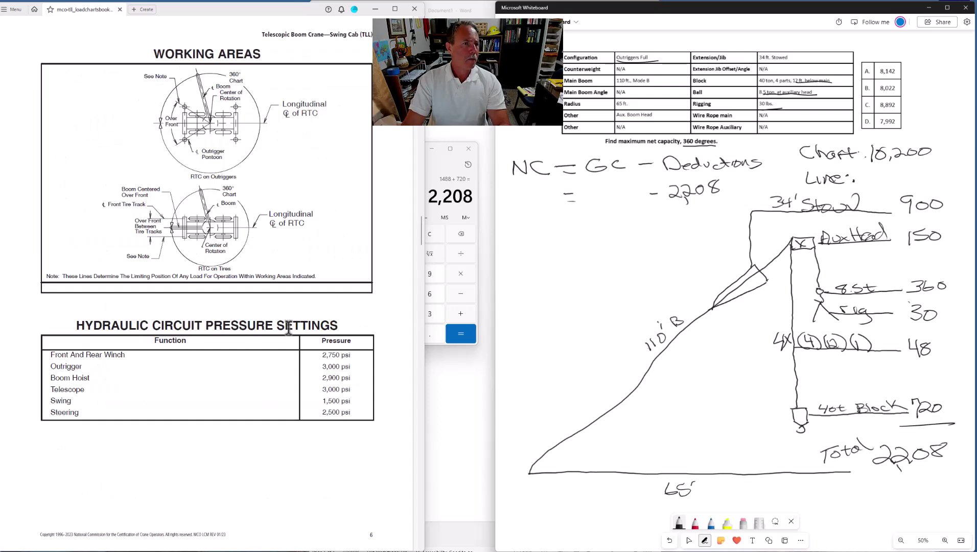
{"action": "scroll", "coordinate": [289, 327], "scroll_direction": "down", "scroll_amount": 1}
{"action": "scroll", "coordinate": [288, 327], "scroll_direction": "up", "scroll_amount": 1}
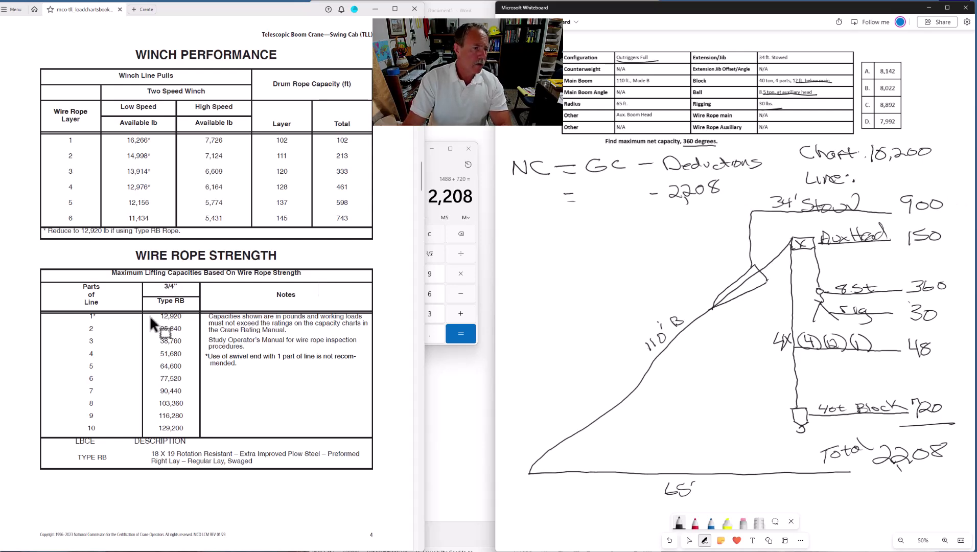
{"action": "left_click_drag", "start_coordinate": [164, 313], "coordinate": [183, 313]}
{"action": "left_click", "coordinate": [191, 364]}
{"action": "left_click_drag", "start_coordinate": [187, 317], "coordinate": [159, 317]}
{"action": "left_click", "coordinate": [166, 302]}
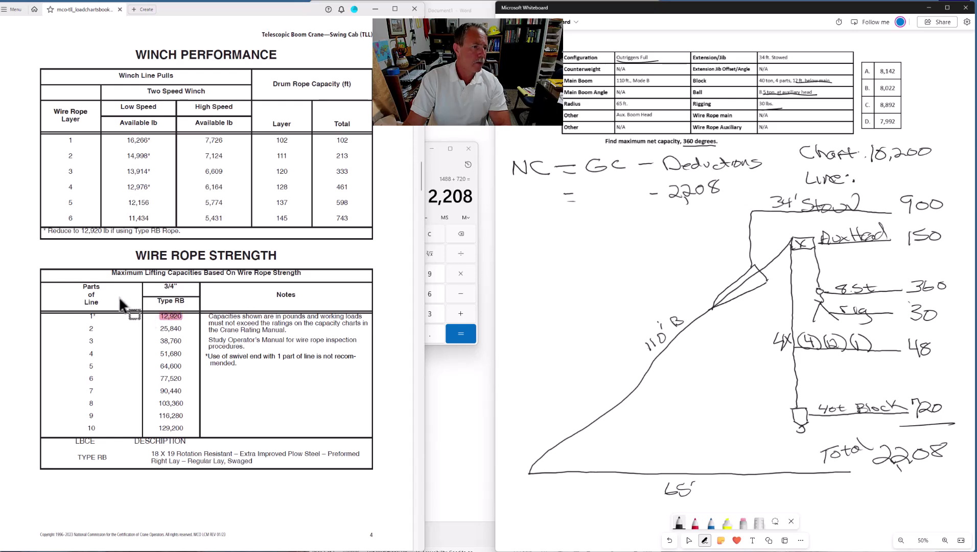
Step: Highlight the '1' under Parts of Line in pink and begin inking 12,920 after 'Line:'
{"action": "left_click_drag", "start_coordinate": [93, 317], "coordinate": [79, 317]}
{"action": "left_click", "coordinate": [94, 302]}
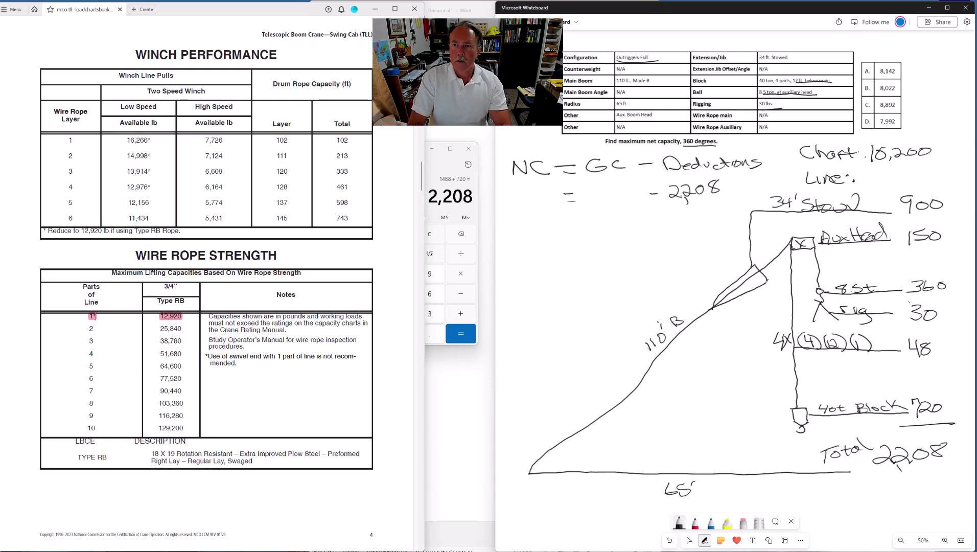
{"action": "mouse_move", "coordinate": [874, 172]}
{"action": "left_mouse_down"}
{"action": "mouse_move", "coordinate": [875, 182]}
{"action": "mouse_move", "coordinate": [922, 180]}
{"action": "left_mouse_up"}
Step: Finish inking 12,920 after 'Line:' and ink an '=' below the '=10,200 - 2208' line
{"action": "left_click_drag", "start_coordinate": [931, 172], "coordinate": [930, 173]}
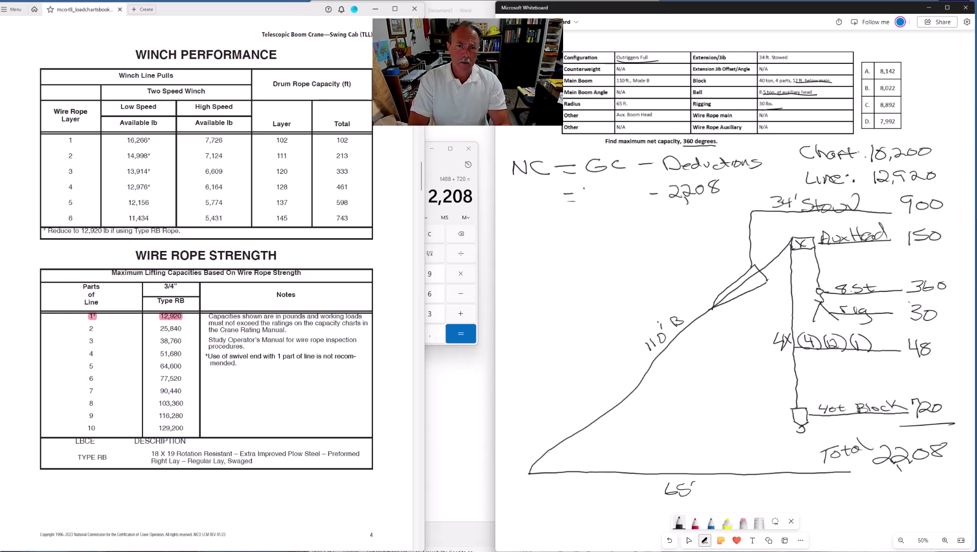
{"action": "left_click_drag", "start_coordinate": [584, 189], "coordinate": [581, 202]}
{"action": "left_click_drag", "start_coordinate": [593, 187], "coordinate": [589, 198]}
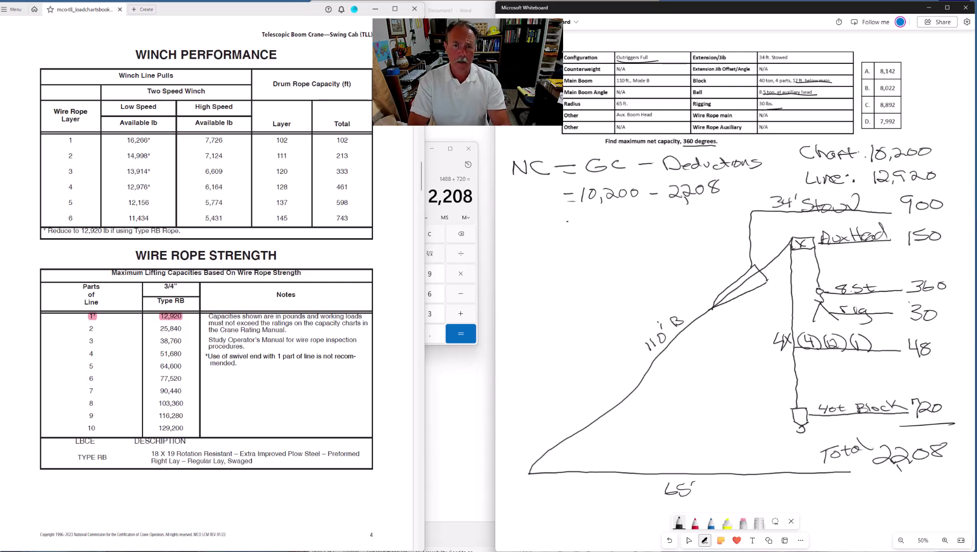
{"action": "left_click_drag", "start_coordinate": [566, 221], "coordinate": [577, 221]}
{"action": "left_click_drag", "start_coordinate": [566, 231], "coordinate": [577, 230]}
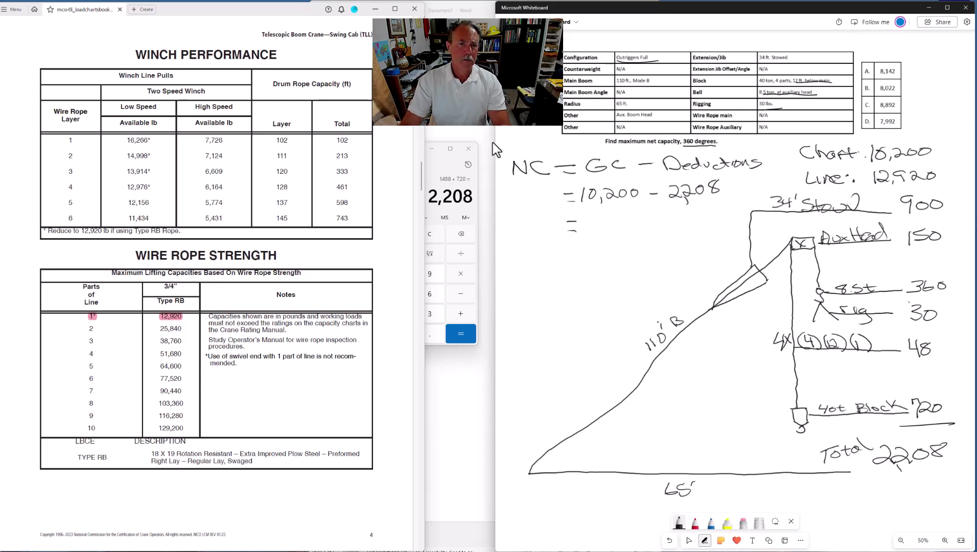
Step: Bring Calculator forward and move it up and right, keeping the whiteboard pen active
{"action": "left_click", "coordinate": [434, 153]}
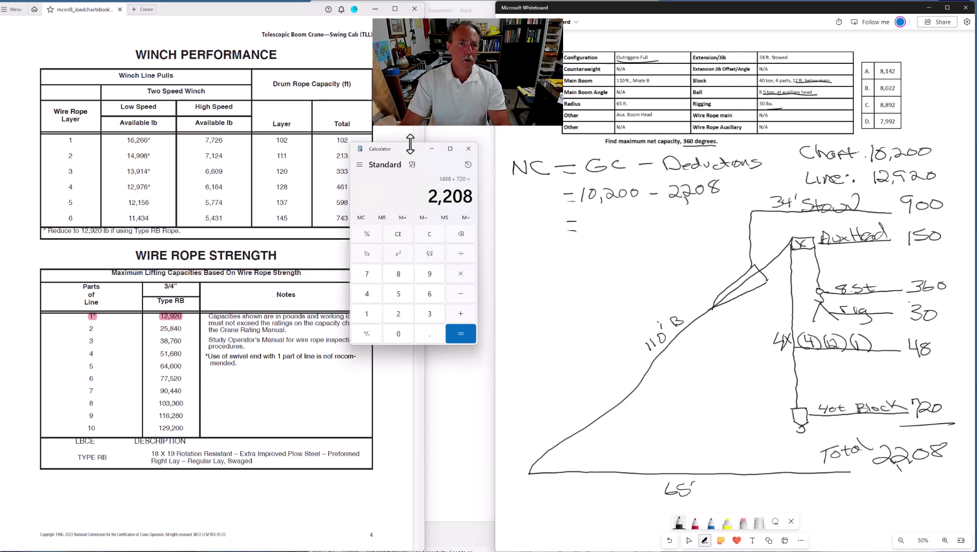
{"action": "left_click_drag", "start_coordinate": [407, 155], "coordinate": [443, 147]}
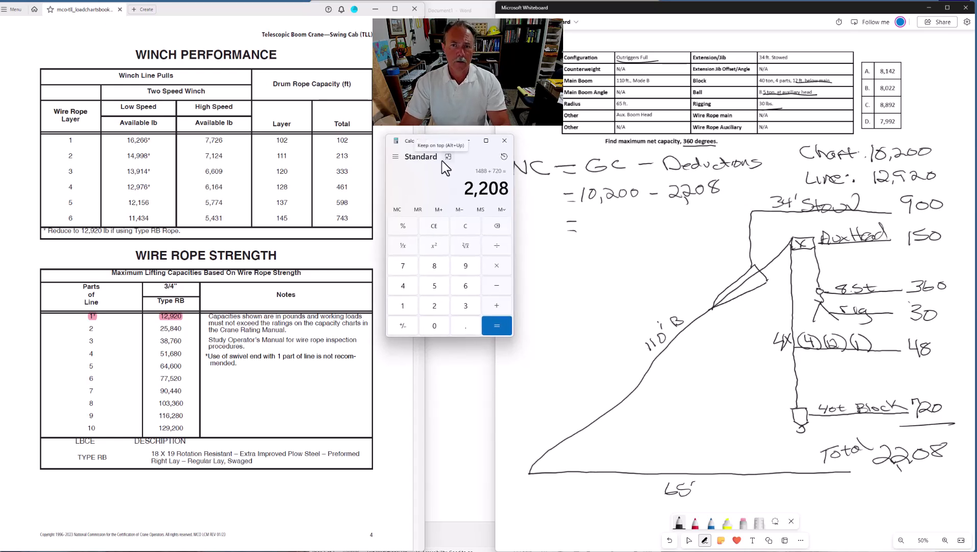
{"action": "left_click", "coordinate": [688, 539]}
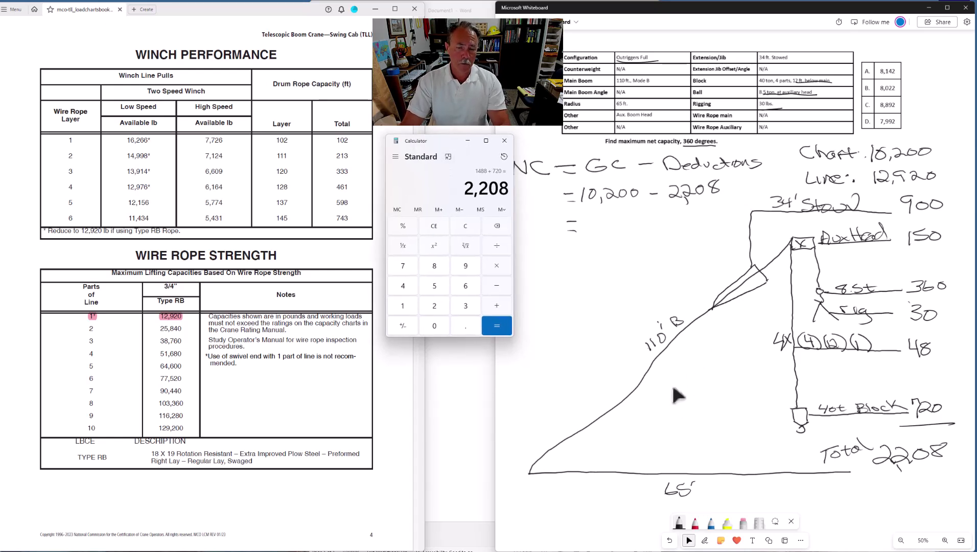
{"action": "left_click", "coordinate": [679, 521]}
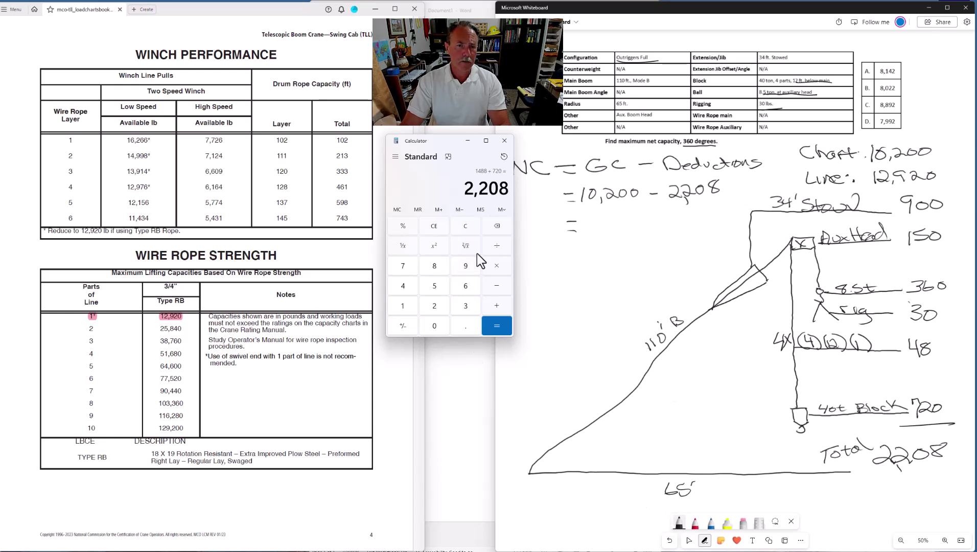
Step: Calculate 10,200 − 2208 in Calculator and ink 7,992 after the new equals sign
{"action": "left_click", "coordinate": [464, 231]}
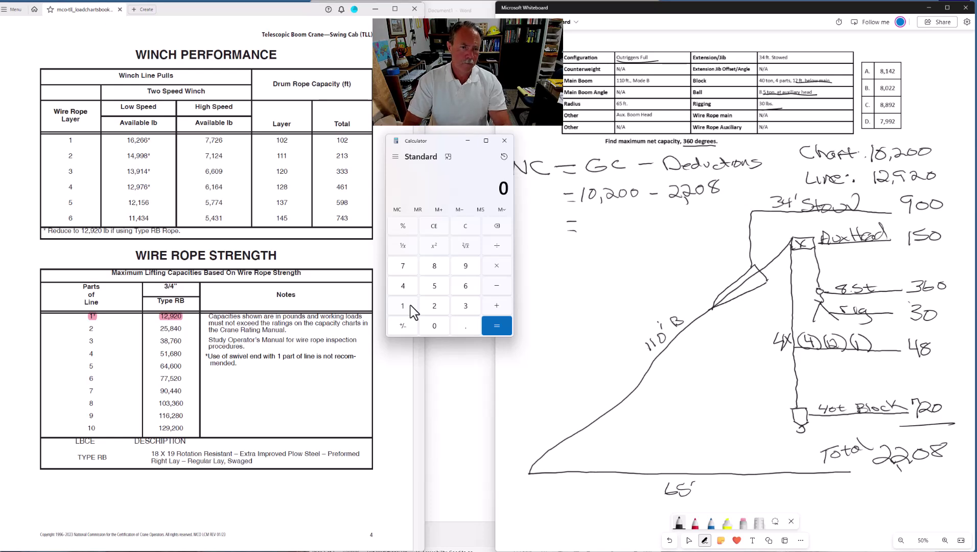
{"action": "type", "text": "1"}
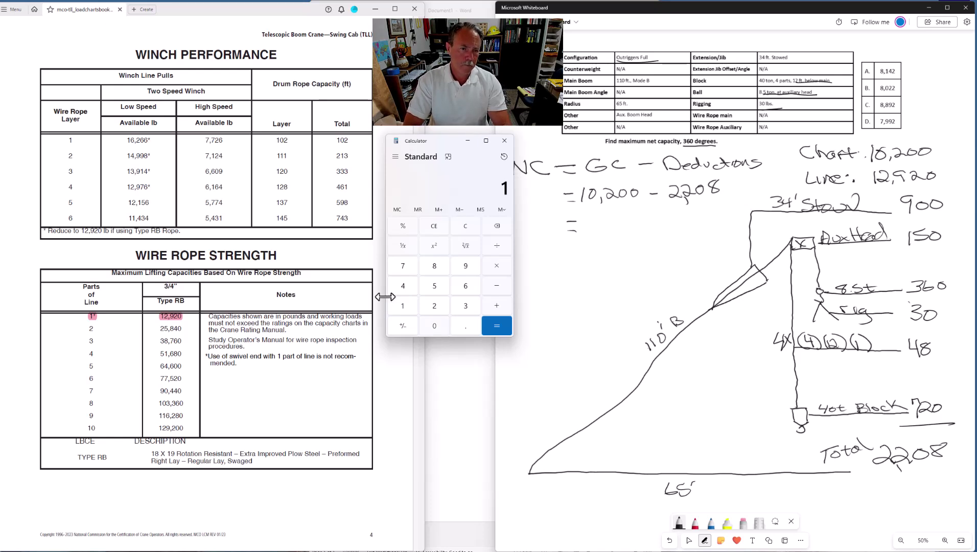
{"action": "type", "text": "0,200"}
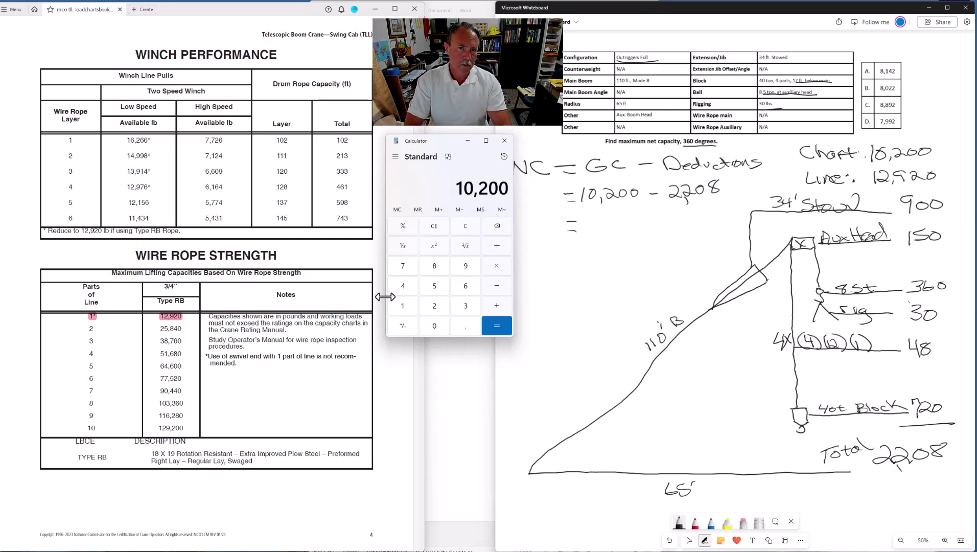
{"action": "key", "text": "minus"}
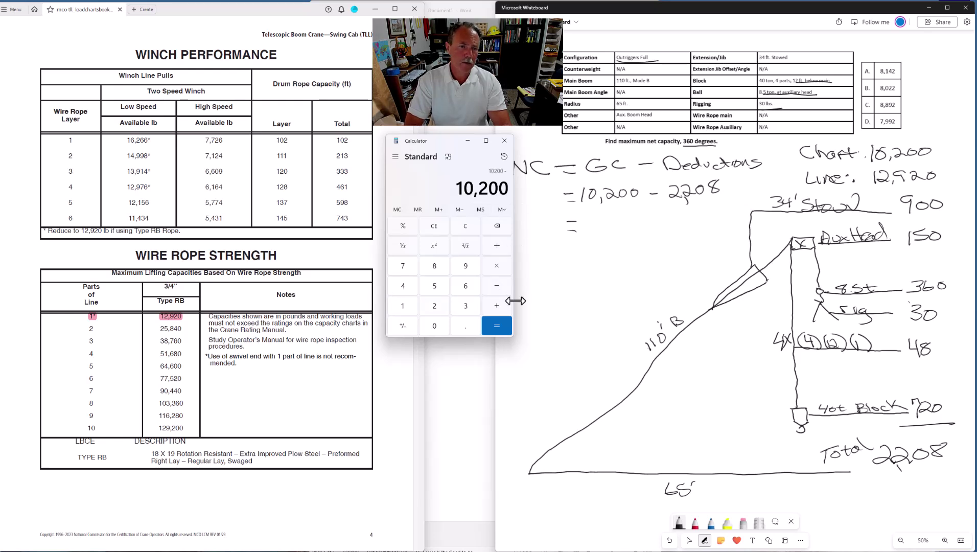
{"action": "type", "text": "2208"}
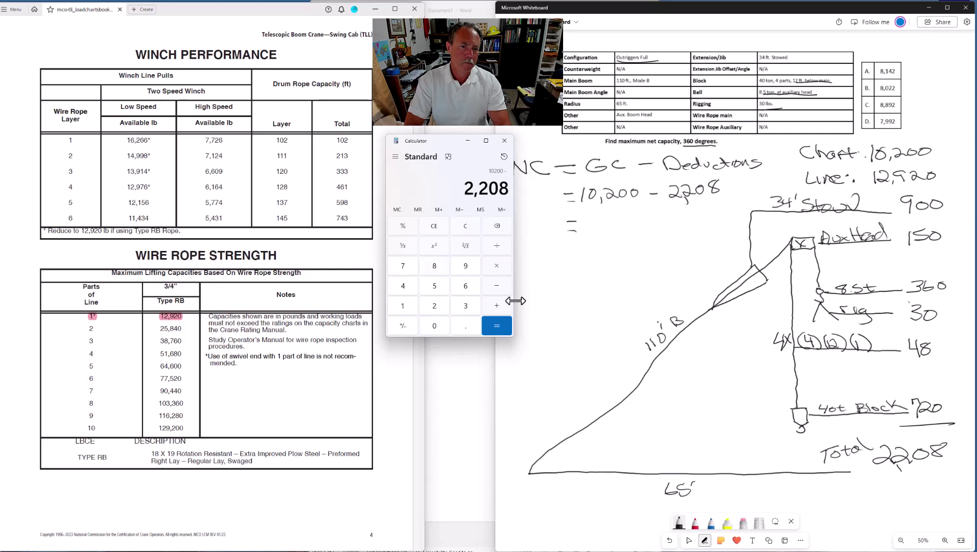
{"action": "key", "text": "Return"}
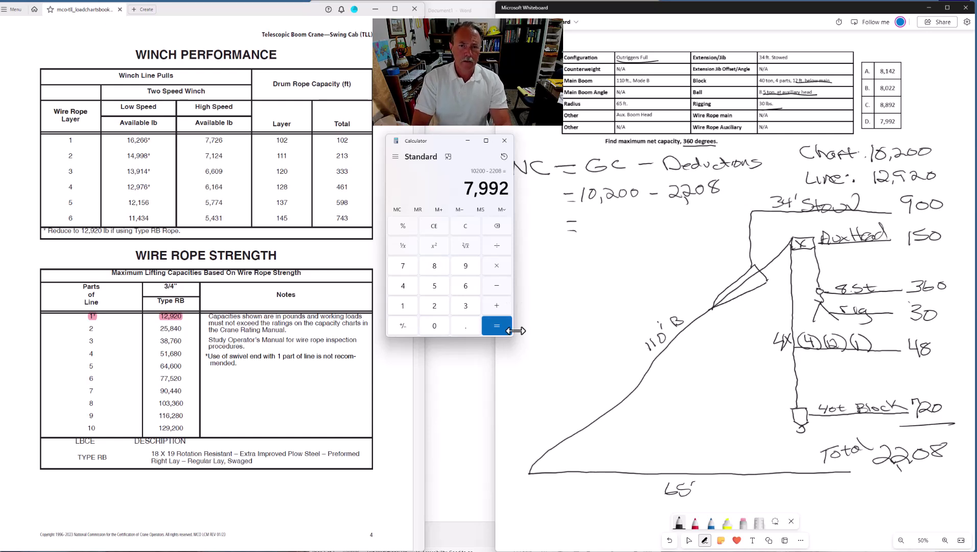
{"action": "mouse_move", "coordinate": [584, 218]}
{"action": "left_mouse_down"}
{"action": "mouse_move", "coordinate": [599, 241]}
{"action": "mouse_move", "coordinate": [667, 236]}
{"action": "left_mouse_up"}
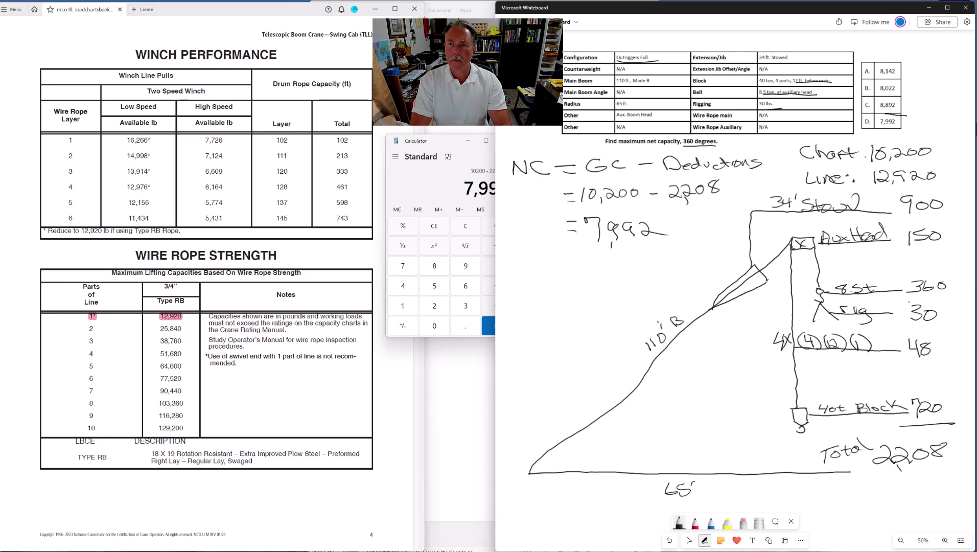
Step: Draw a pen circle around answer choice D, 7,992
{"action": "left_click_drag", "start_coordinate": [853, 120], "coordinate": [886, 132]}
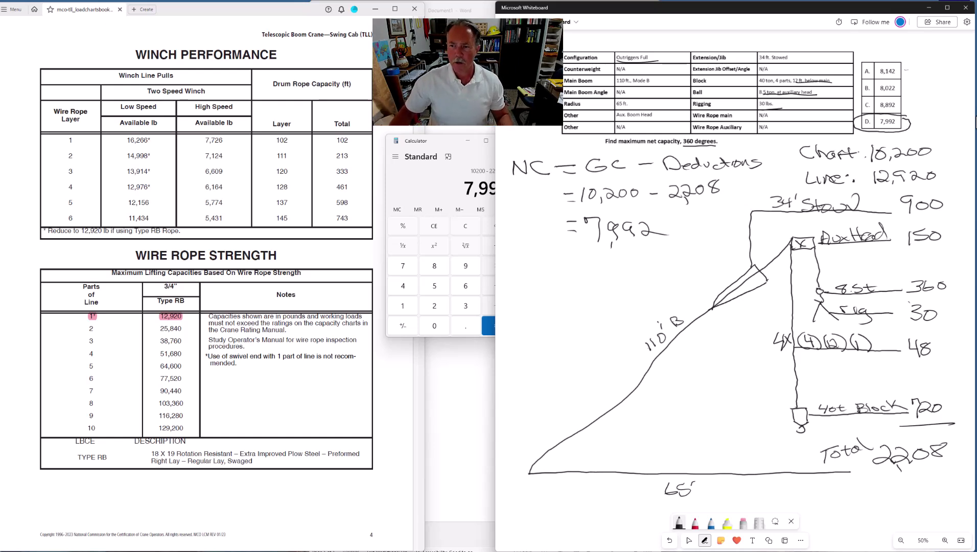
Step: Compute 2208 − 30 in Calculator to get 2,178
{"action": "left_click", "coordinate": [688, 540]}
{"action": "left_click", "coordinate": [705, 540]}
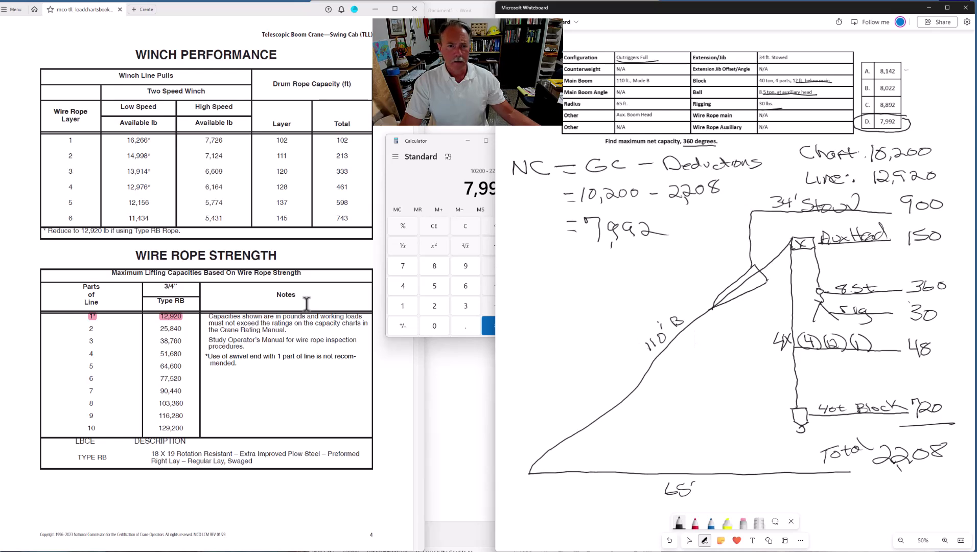
{"action": "left_click", "coordinate": [435, 306]}
{"action": "left_click", "coordinate": [435, 306]}
{"action": "left_click", "coordinate": [430, 331]}
{"action": "left_click", "coordinate": [436, 271]}
{"action": "left_click", "coordinate": [505, 287]}
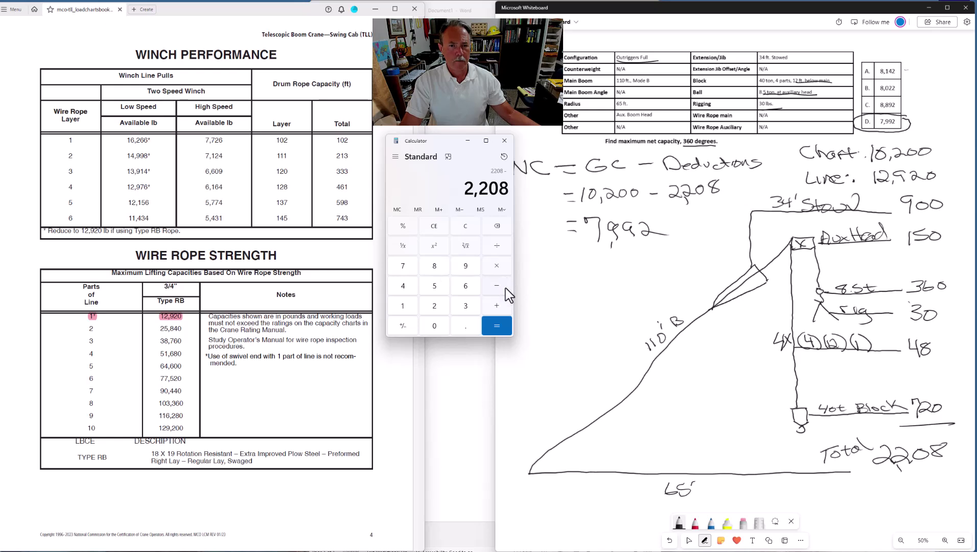
{"action": "left_click", "coordinate": [465, 306]}
{"action": "left_click", "coordinate": [434, 325]}
{"action": "left_click", "coordinate": [498, 327]}
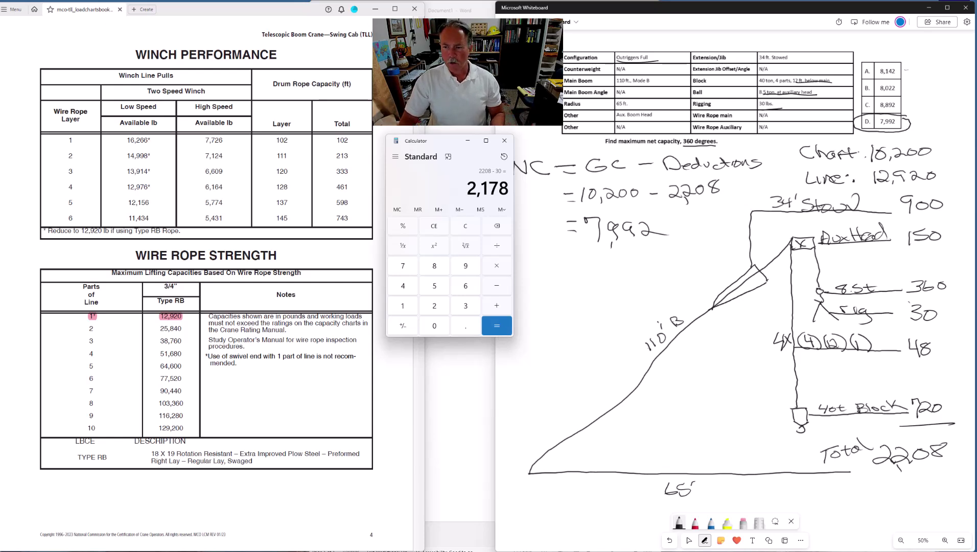
Step: Ink 2178 beneath the 2208 total and check the handwritten number
{"action": "mouse_move", "coordinate": [885, 477]}
{"action": "left_mouse_down"}
{"action": "mouse_move", "coordinate": [902, 489]}
{"action": "mouse_move", "coordinate": [942, 472]}
{"action": "mouse_move", "coordinate": [904, 499]}
{"action": "left_mouse_up"}
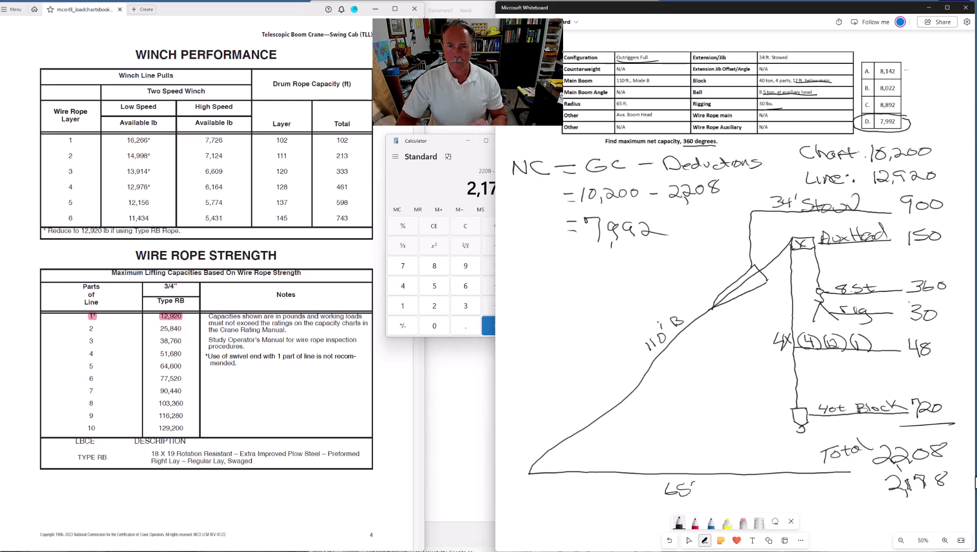
{"action": "left_click", "coordinate": [689, 539]}
{"action": "left_click", "coordinate": [912, 487]}
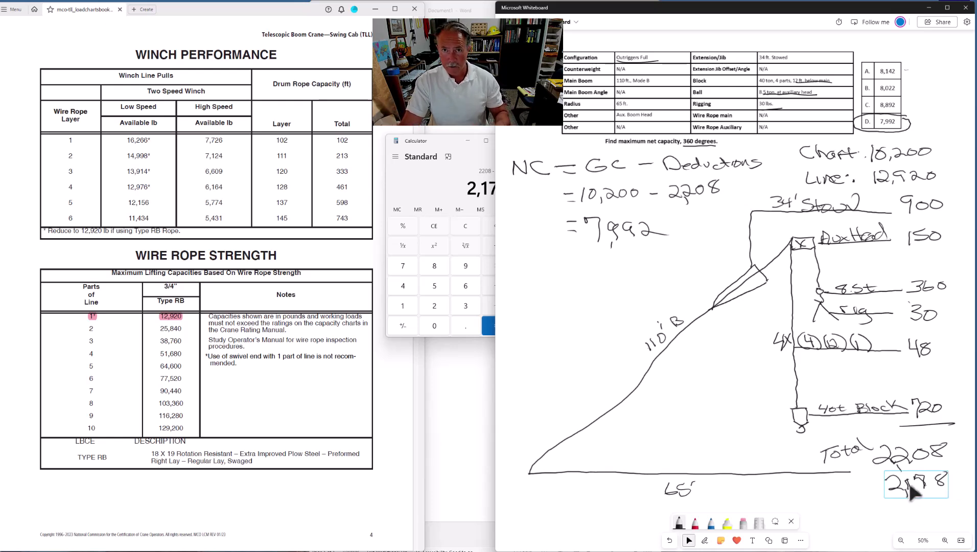
{"action": "left_click", "coordinate": [924, 501]}
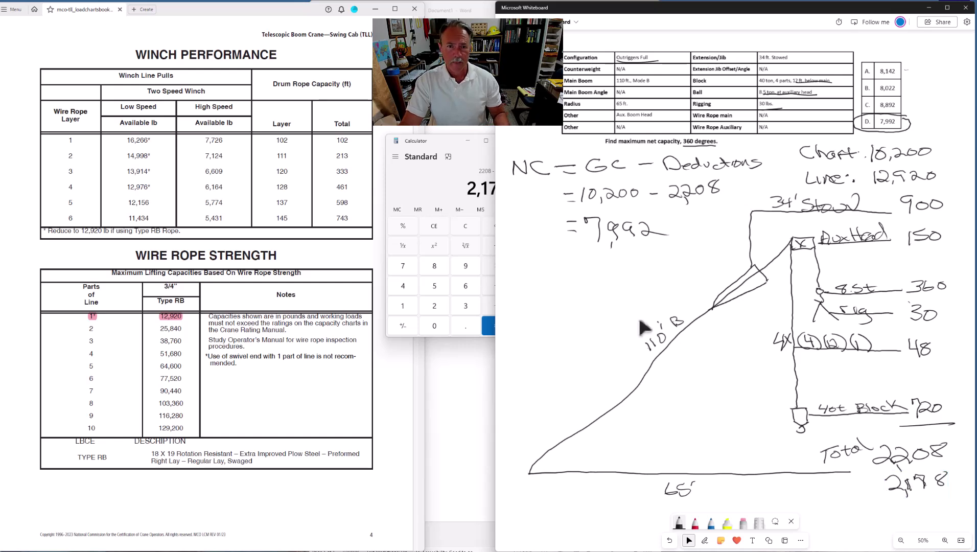
{"action": "left_click", "coordinate": [705, 540]}
Step: Compute 10200 − 2178 in Calculator, giving 8,022
{"action": "left_click", "coordinate": [435, 180]}
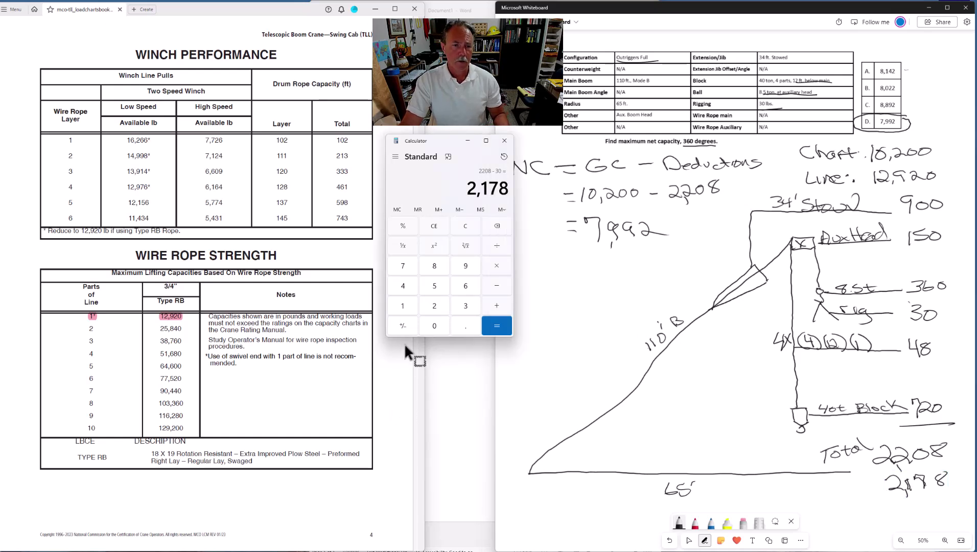
{"action": "left_click", "coordinate": [405, 305]}
{"action": "left_click", "coordinate": [432, 325]}
{"action": "left_click", "coordinate": [434, 312]}
{"action": "left_click", "coordinate": [435, 325]}
{"action": "left_click", "coordinate": [435, 326]}
{"action": "left_click", "coordinate": [496, 286]}
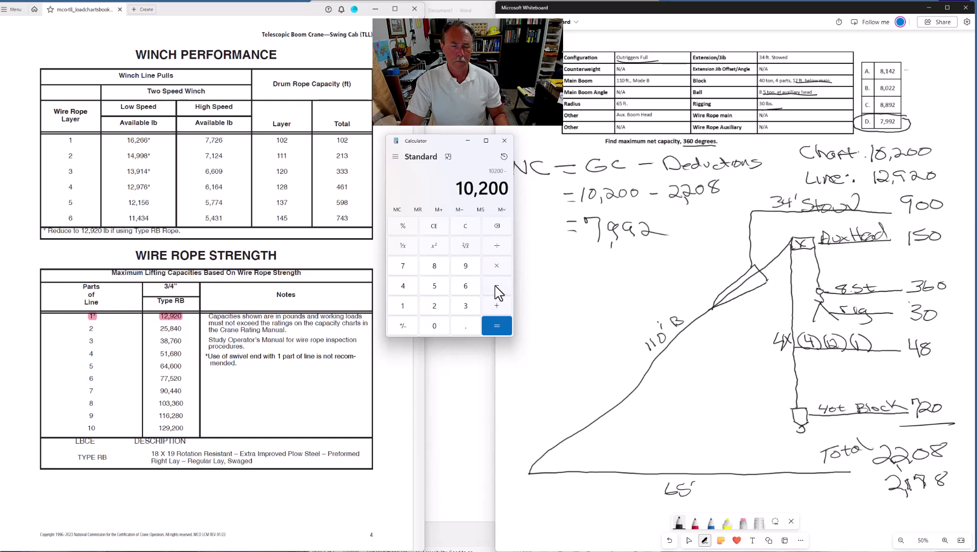
{"action": "left_click", "coordinate": [441, 307]}
{"action": "left_click", "coordinate": [401, 306]}
{"action": "left_click", "coordinate": [406, 267]}
{"action": "left_click", "coordinate": [440, 270]}
{"action": "left_click", "coordinate": [497, 331]}
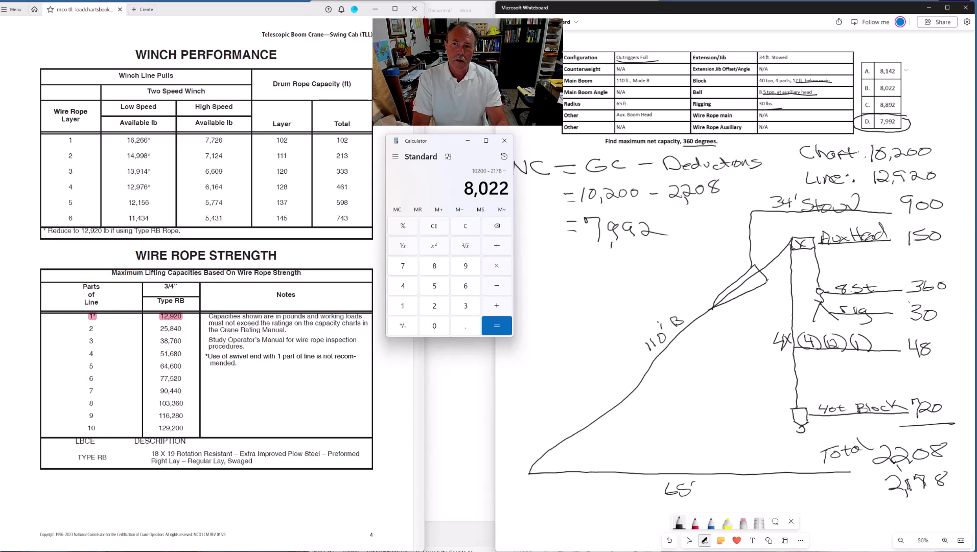
Step: Switch back to the Whiteboard window with Alt+Tab so it covers the 8,022 Calculator
{"action": "key", "text": "alt+Tab"}
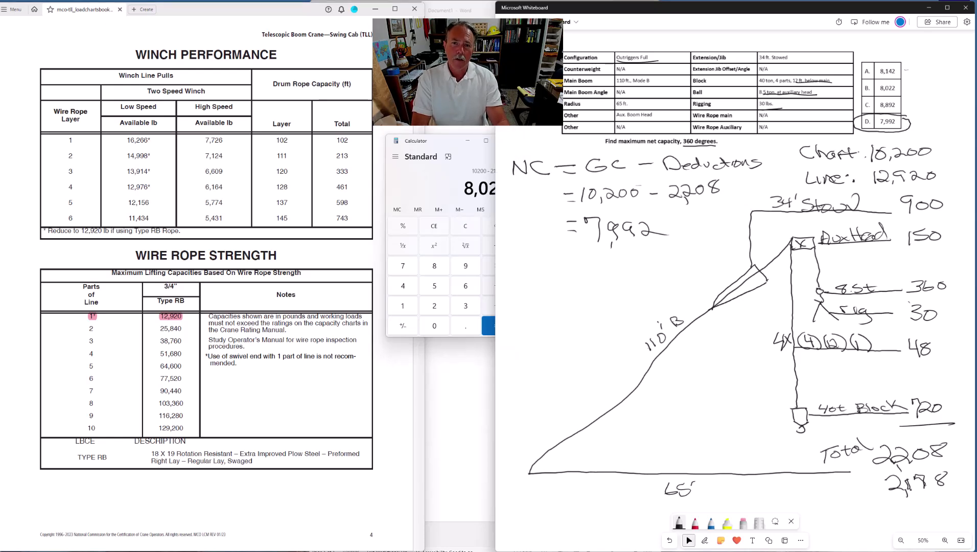